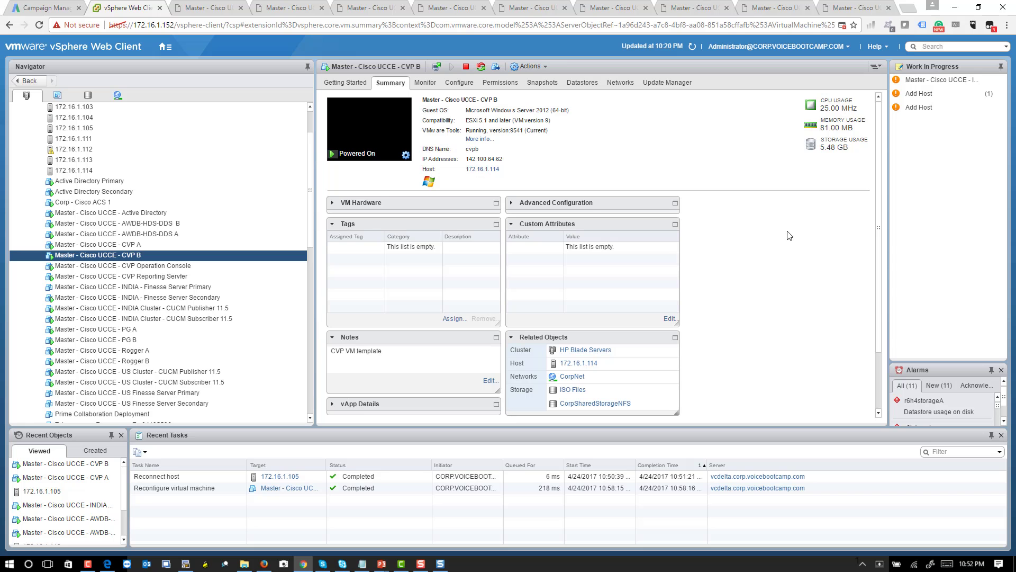
- Delete the KMS_VL_AL folder from the CVP B desktop, then return to CVP A's console
left_click(278, 11)
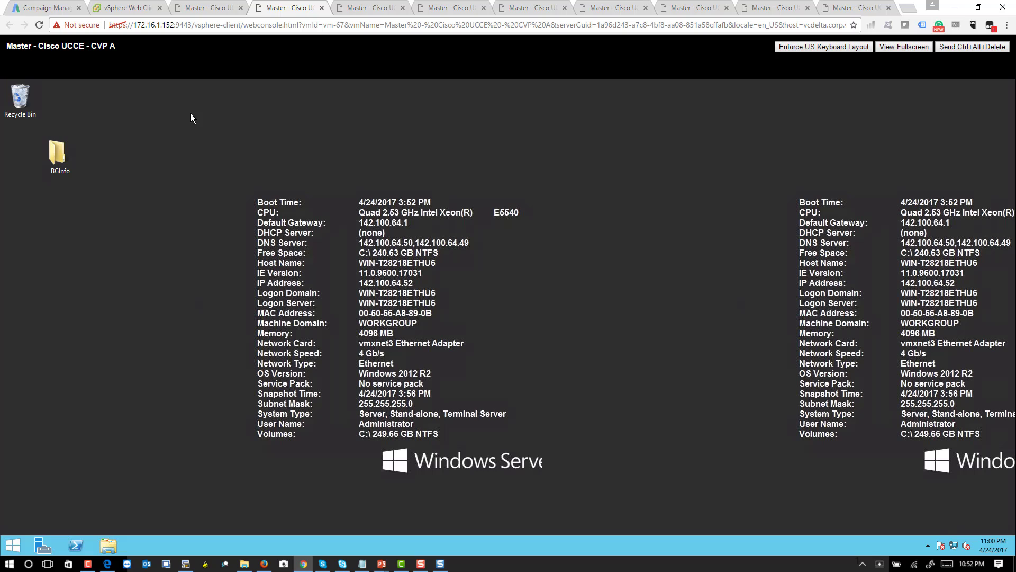
left_click(211, 9)
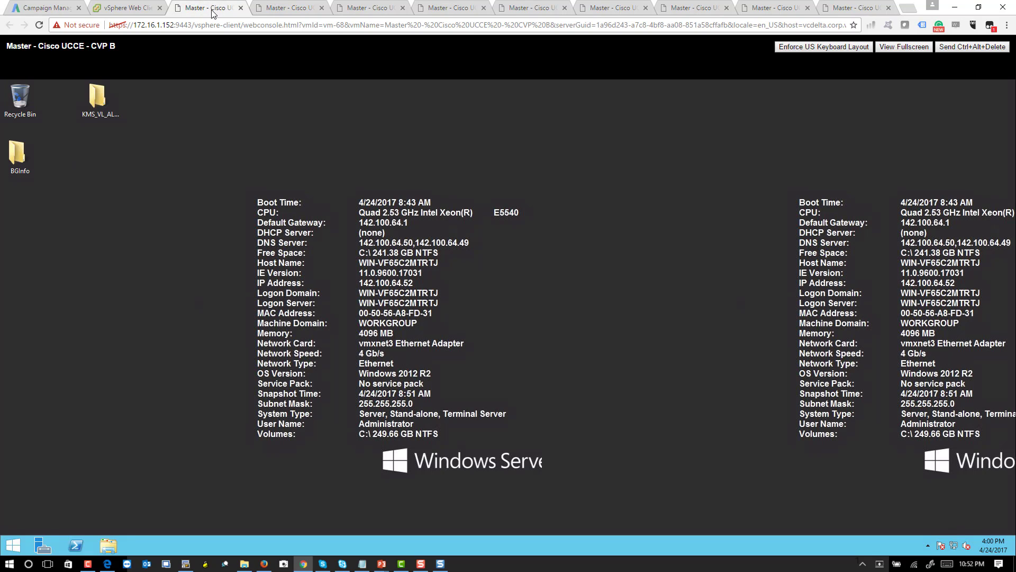
left_click_drag(177, 123, 91, 95)
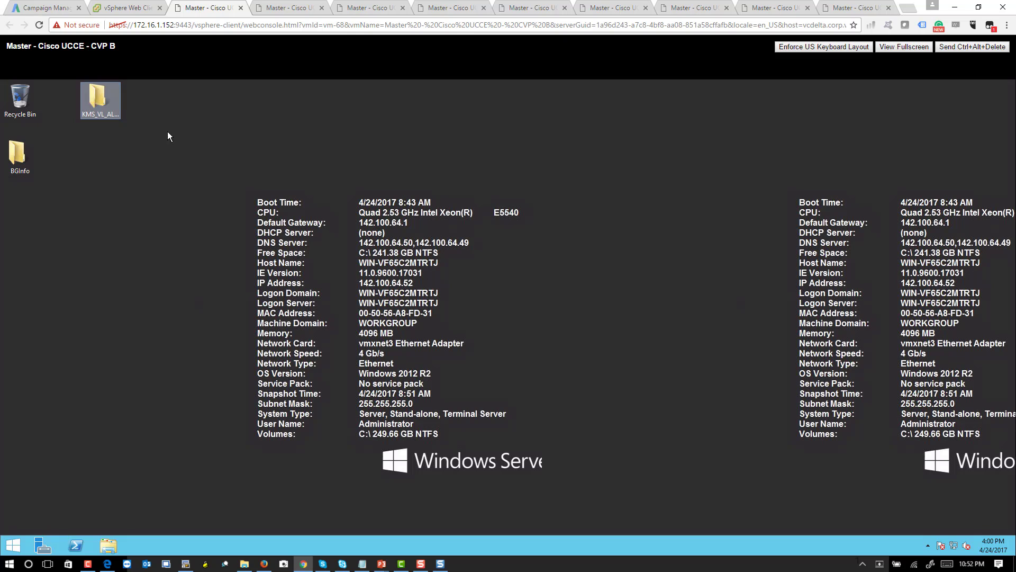
key("Delete")
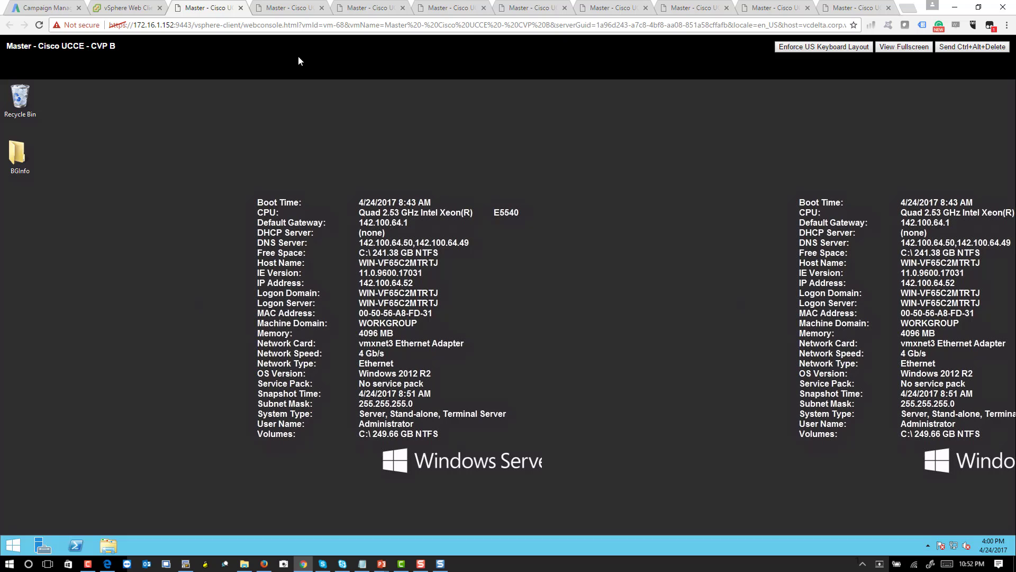
left_click(289, 9)
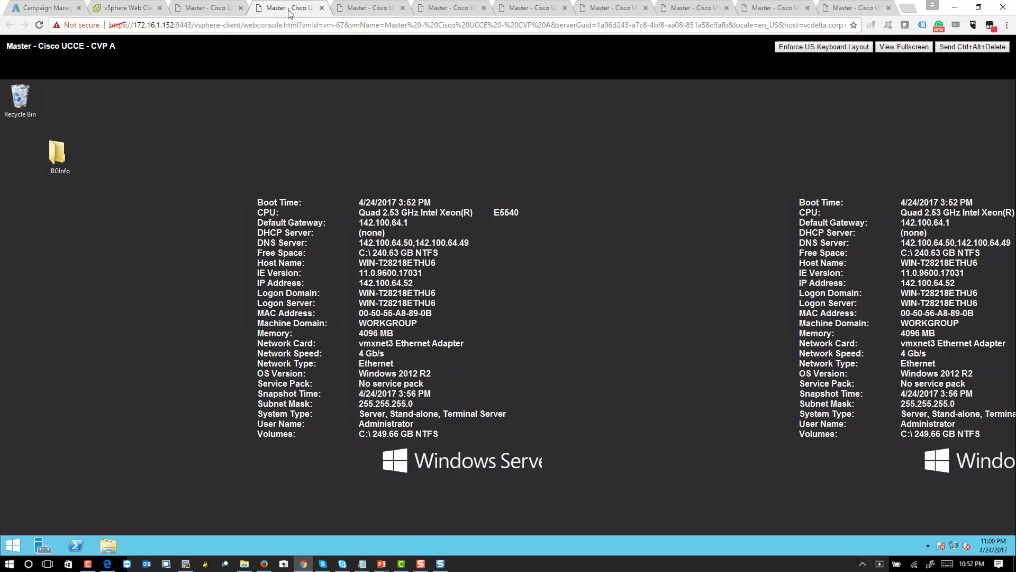
- On CVP A, run setup from DVD Drive (D:) > CVP > Installer_Windows
left_click(109, 542)
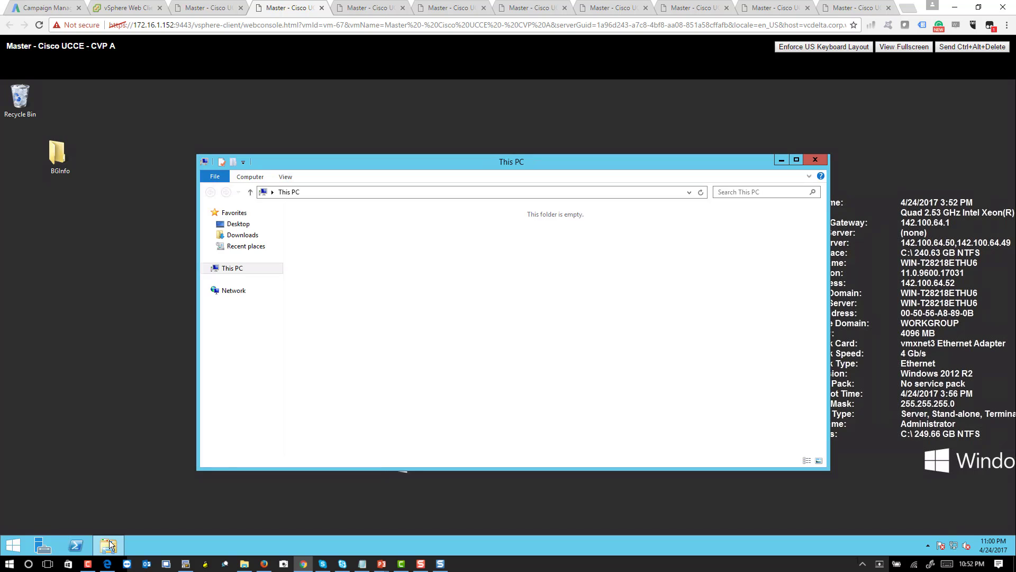
double_click(612, 306)
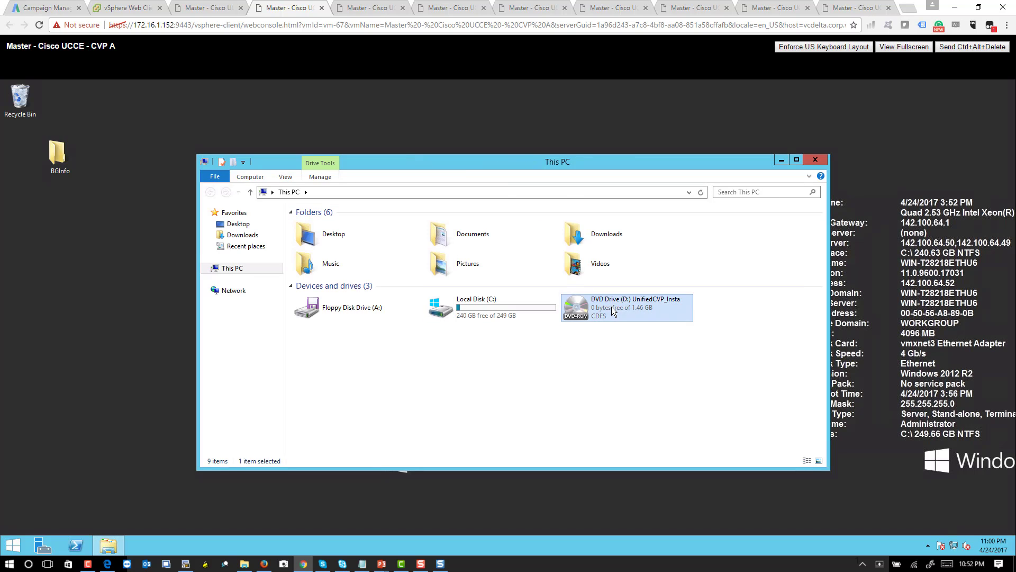
double_click(312, 250)
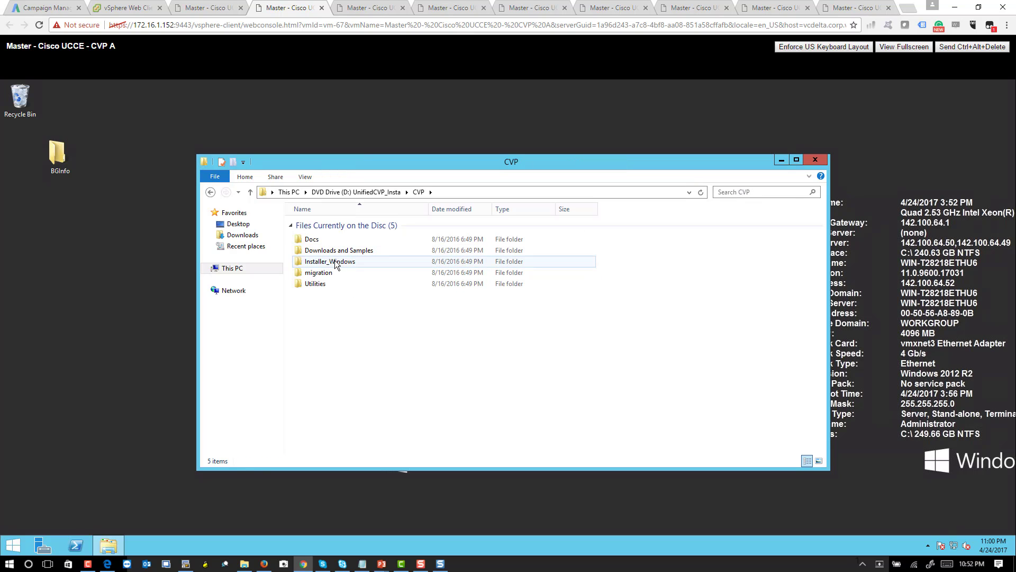
double_click(335, 263)
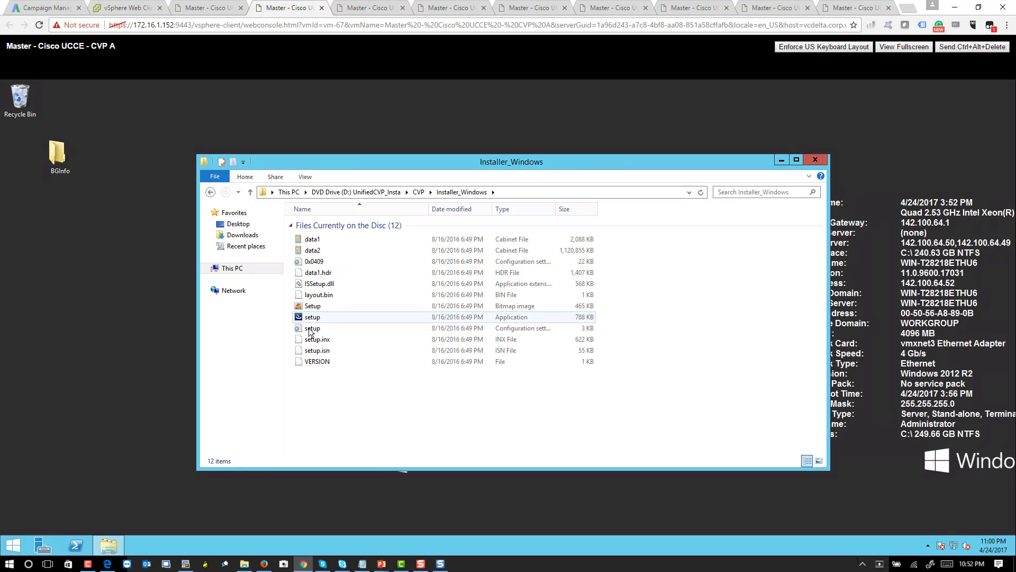
left_click(308, 320)
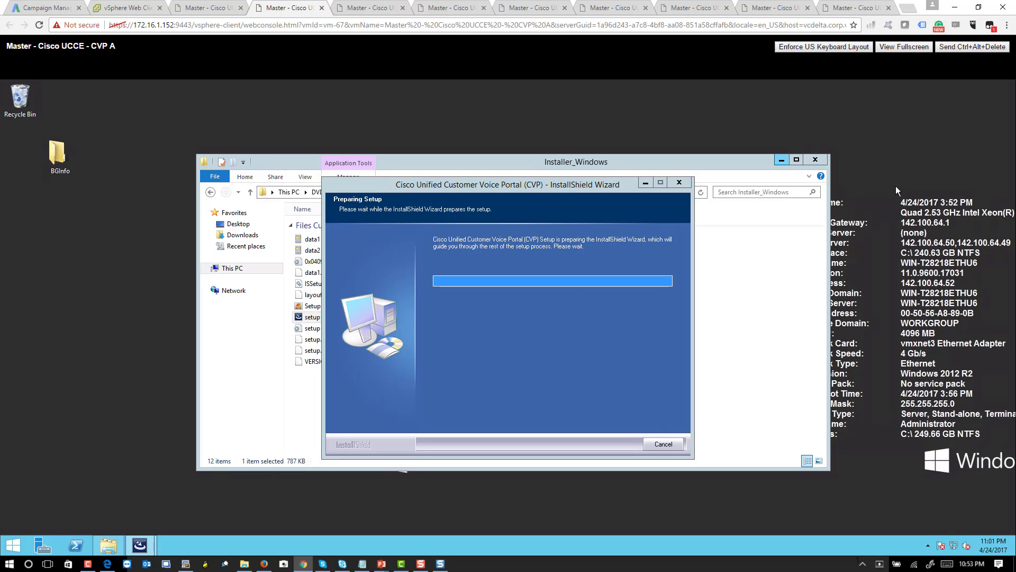
- On CVP B, browse File Explorer to the DVD's CVP\Installer_Windows folder and select setup
left_click(782, 160)
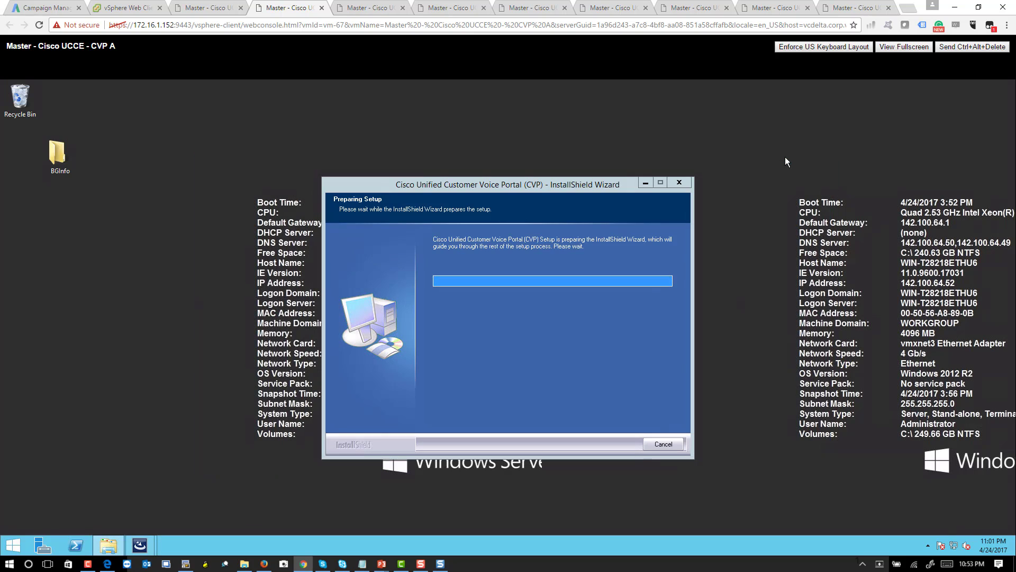
left_click(212, 8)
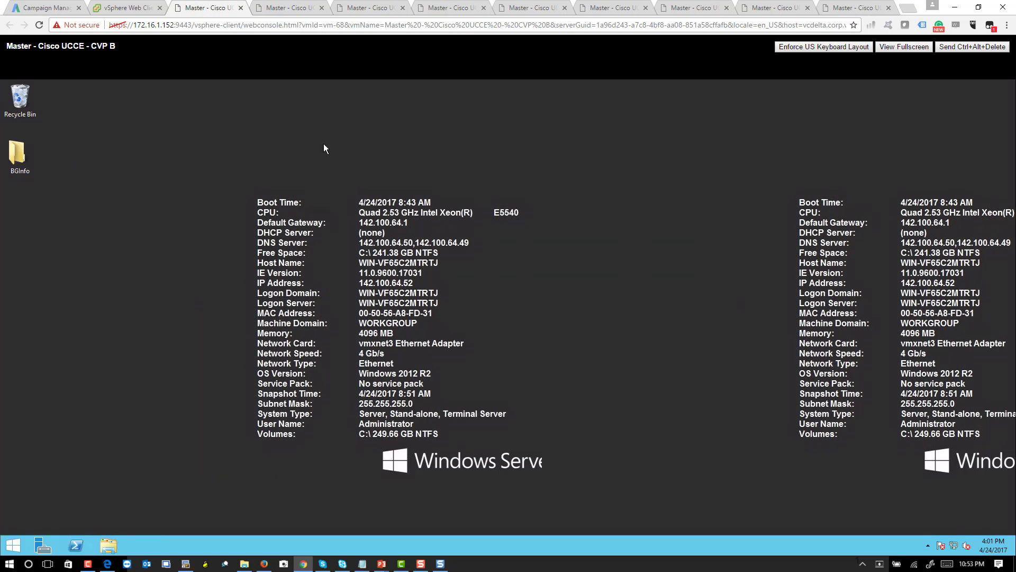
left_click(107, 546)
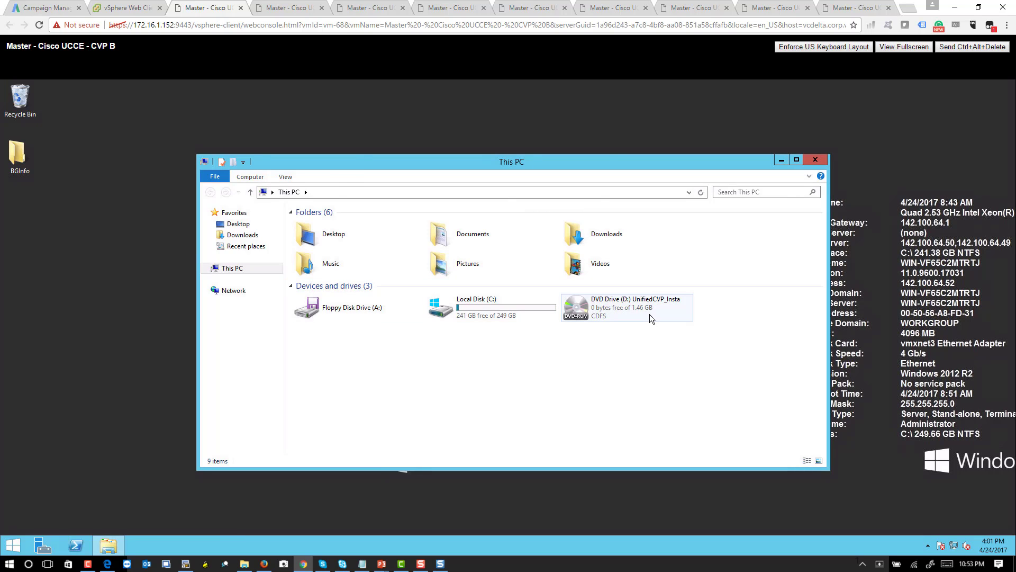
double_click(649, 313)
double_click(306, 252)
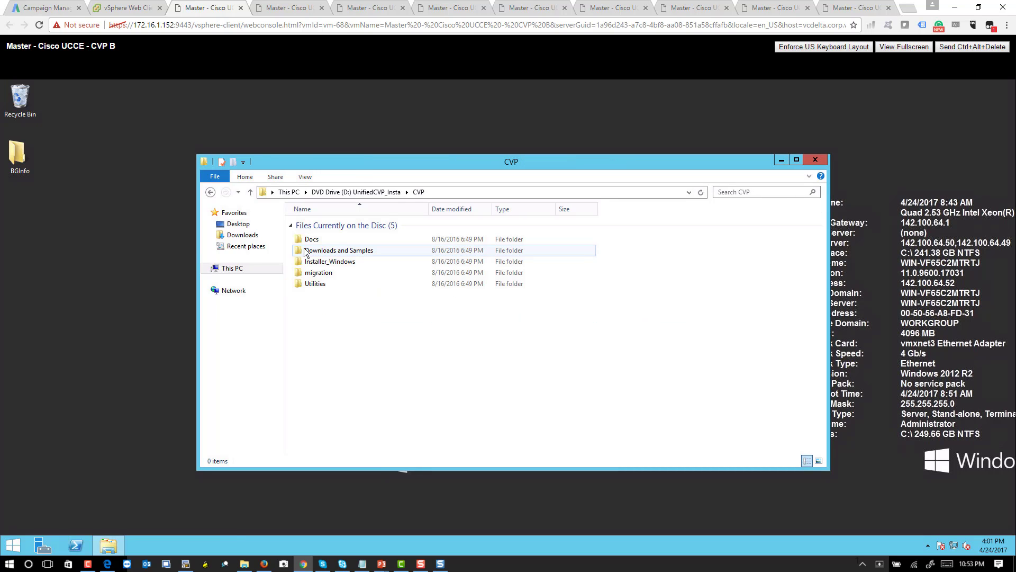
double_click(326, 265)
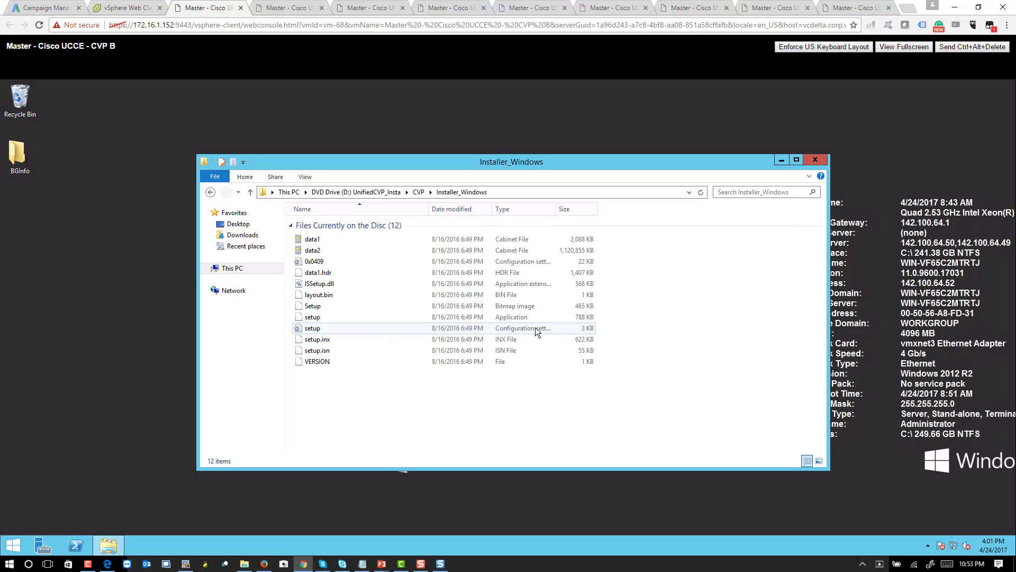
left_click(312, 320)
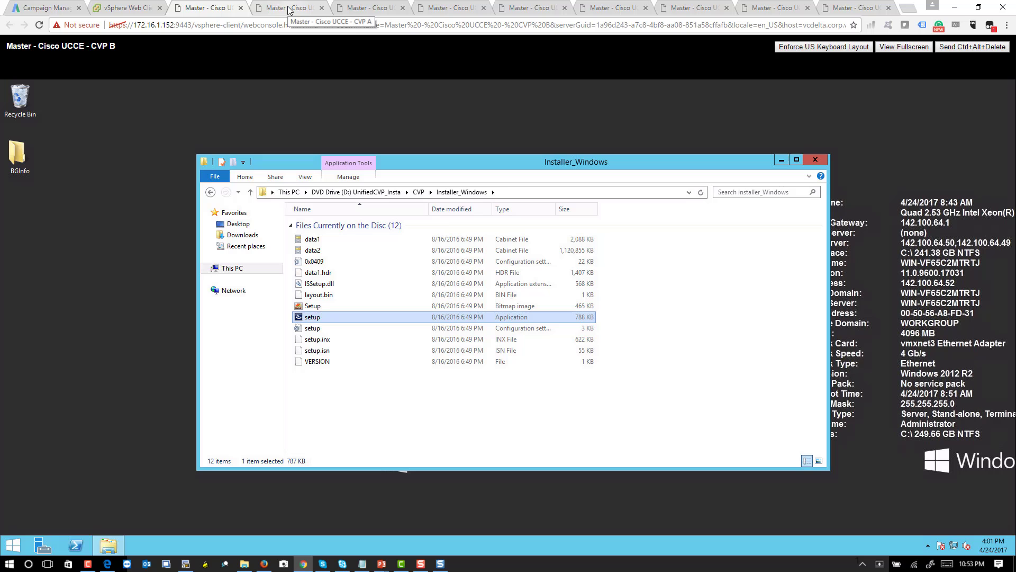
- Launch setup on CVP B, then accept the licence agreement in CVP A's wizard
double_click(386, 319)
key("ctrl+Tab")
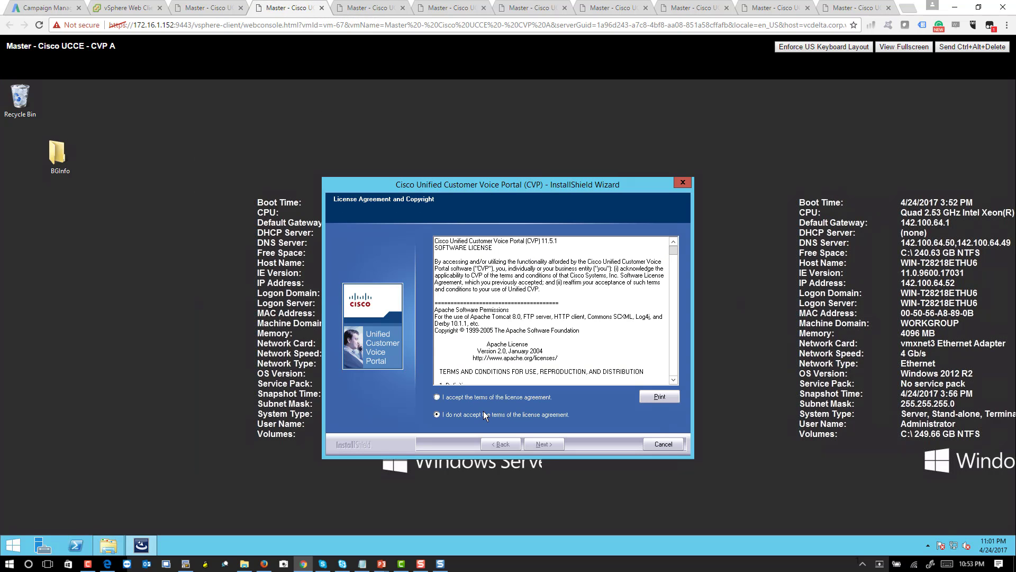
left_click(487, 397)
left_click(548, 444)
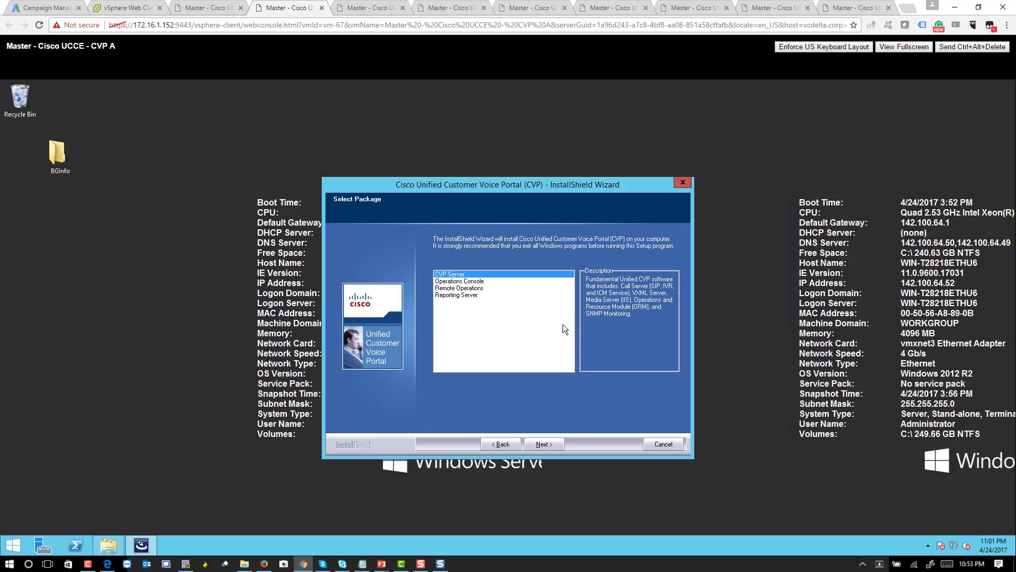
- Review the package descriptions and select CVP Server
key("Down")
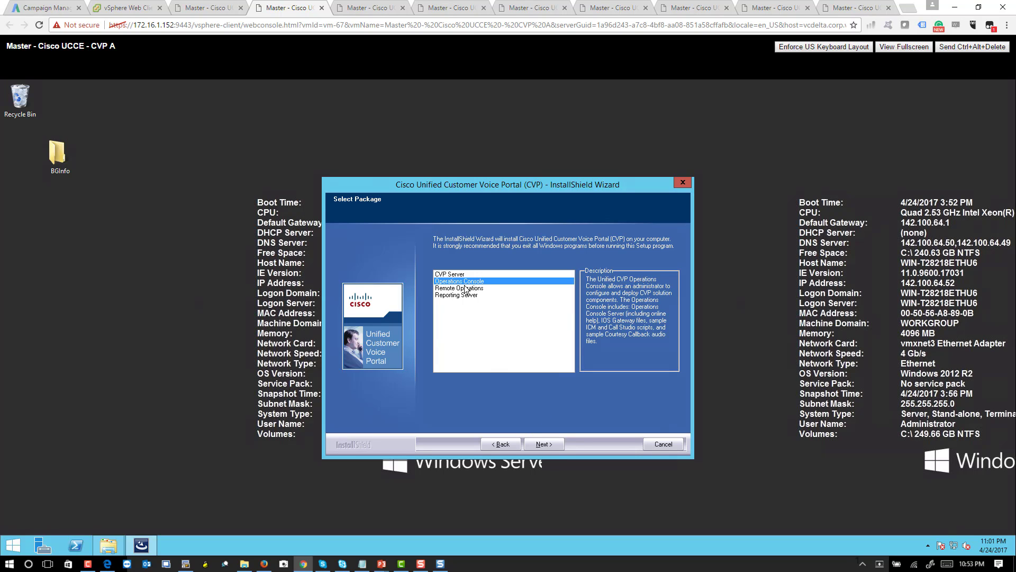
key("Down")
key("Down")
left_click(463, 274)
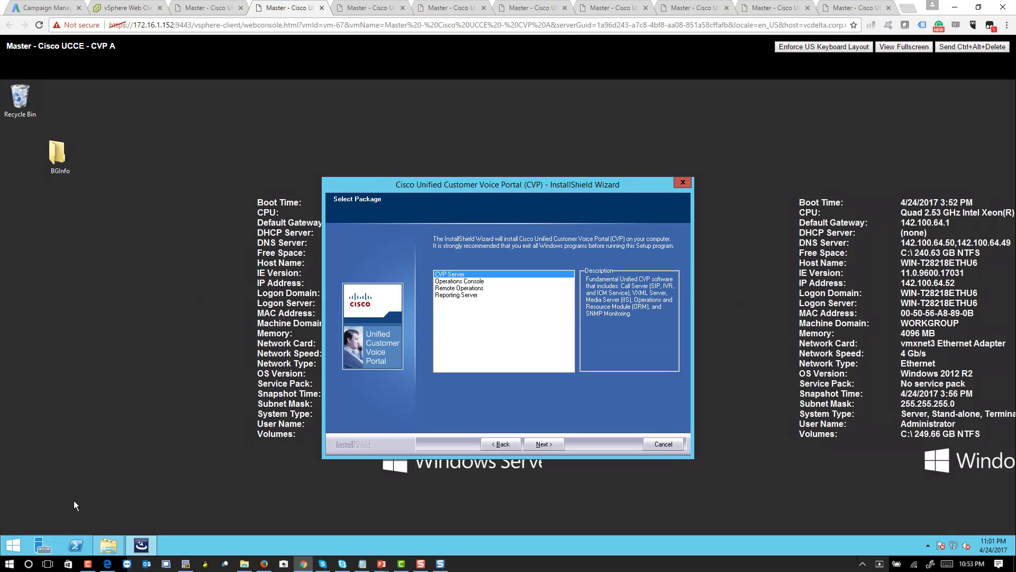
- Confirm CVP Server, keep U-Law prompt encoding and the default destination folders
left_click(541, 443)
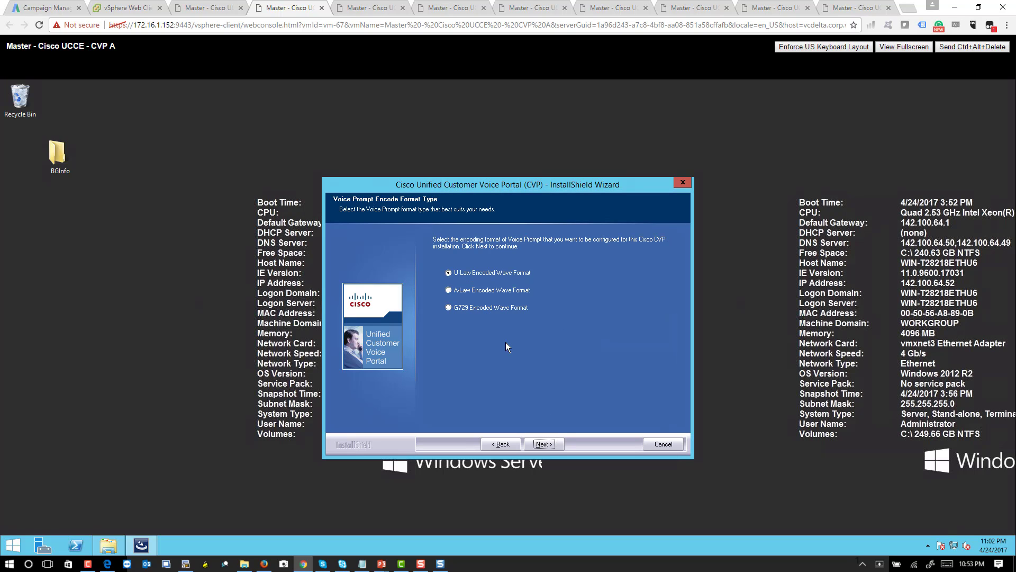
left_click(540, 444)
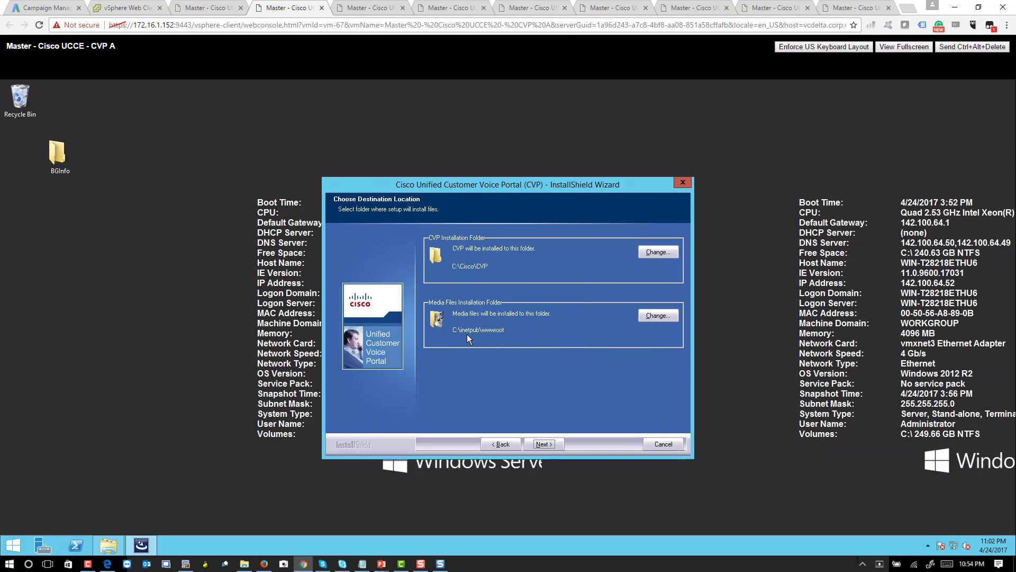
left_click(549, 444)
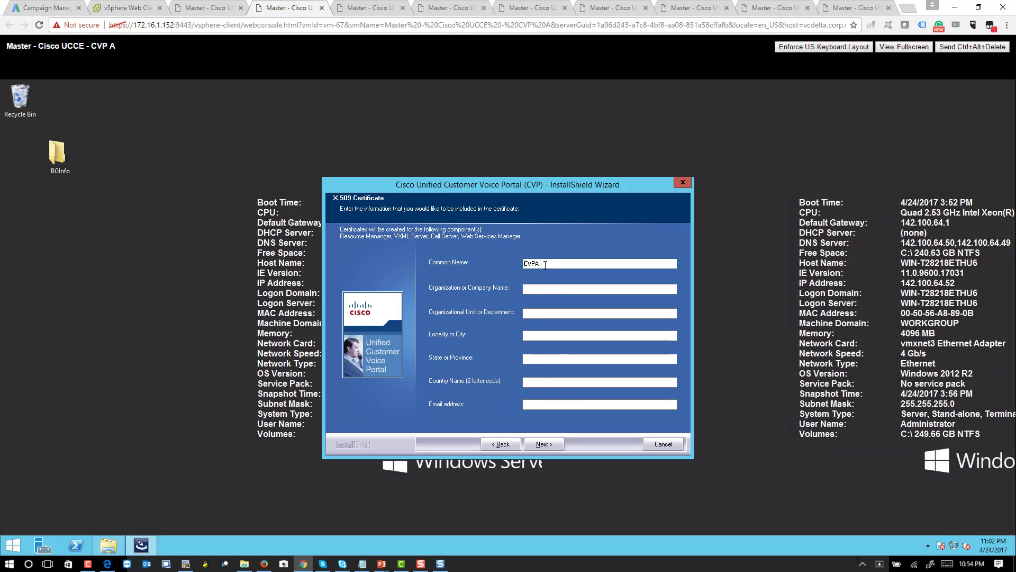
- Enter certificate organization VoiceBootcamp Inc, unit UCCE and locality San Jose
left_click(543, 291)
type("Cisco")
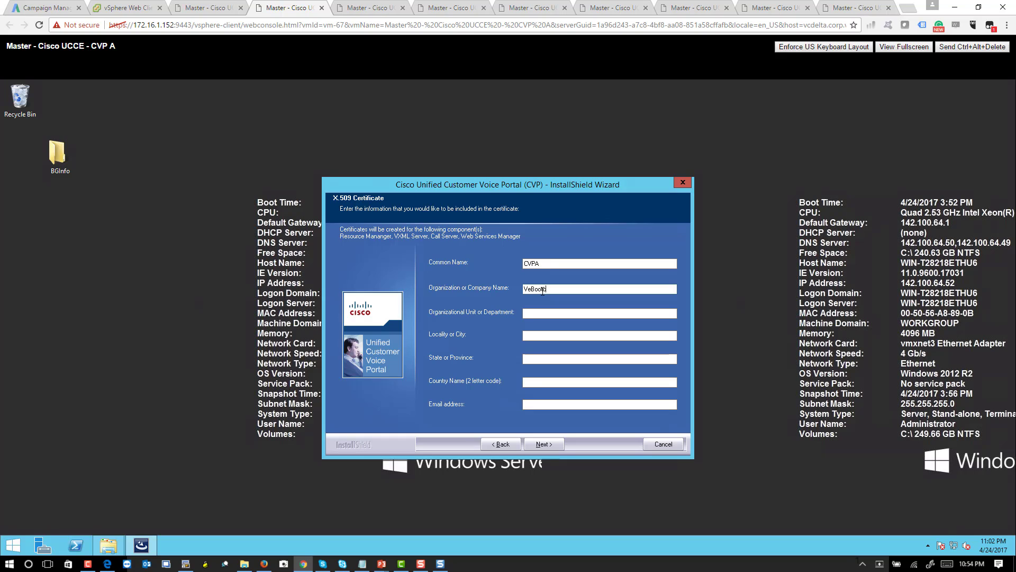
key("BackSpace")
key("BackSpace")
key("BackSpace")
key("BackSpace")
key("BackSpace")
type("VoiceBootcamp Inc")
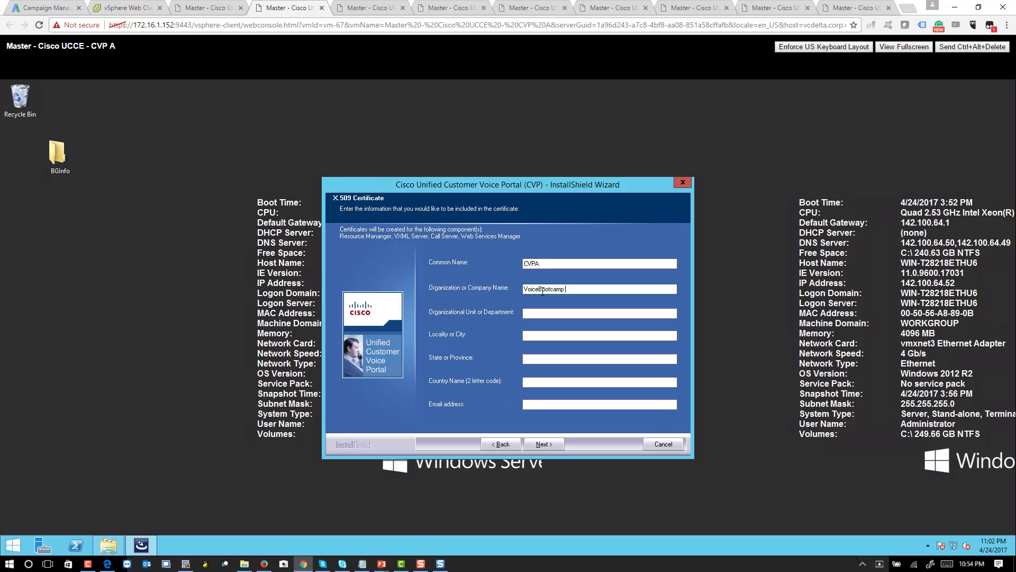
key("Tab")
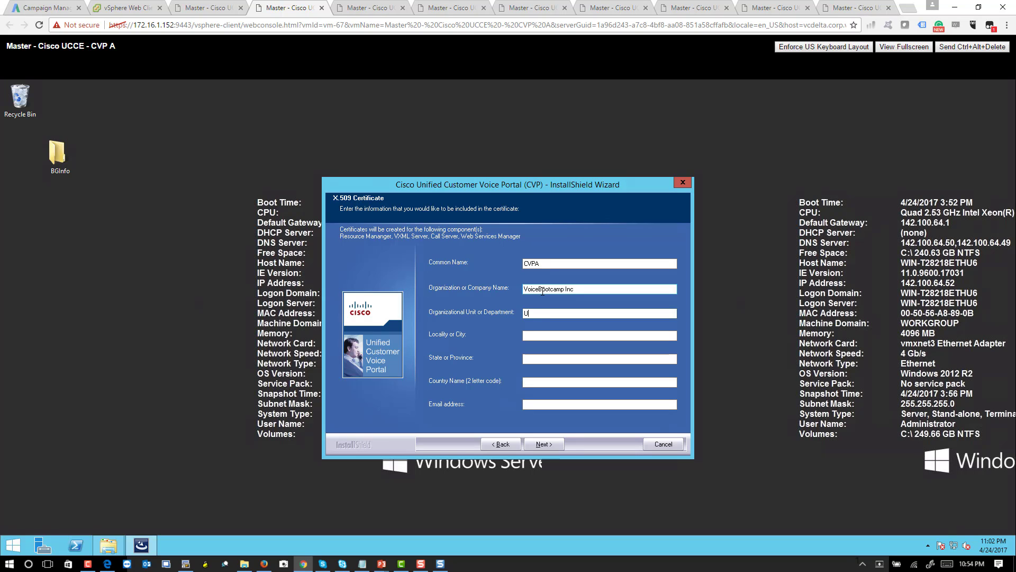
type("UCCE")
key("Tab")
type("San Jose")
- Enter state CA, country CA and the e-mail address, then start the CVP Server install
key("Tab")
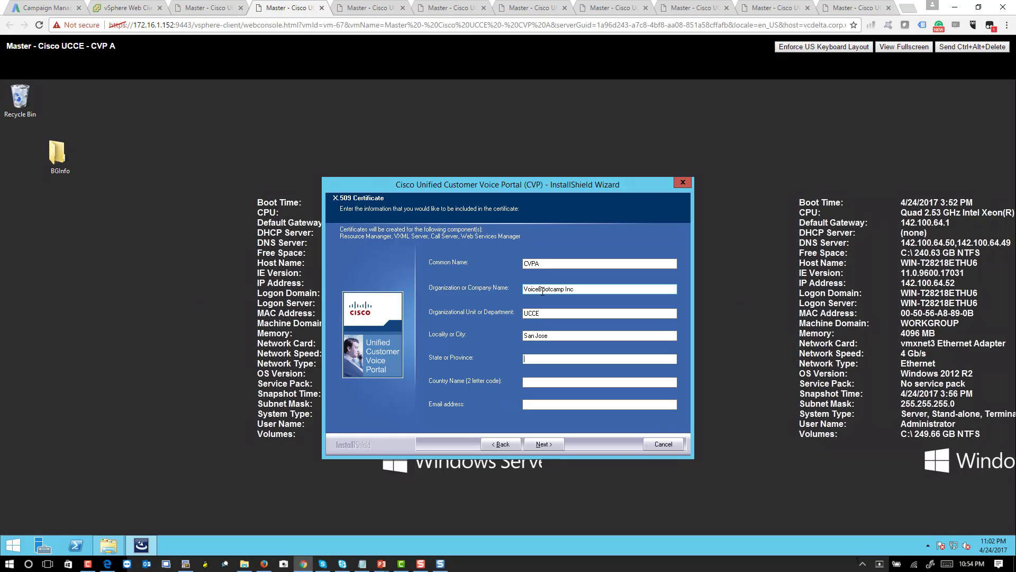
type("CA")
key("Tab")
type("C")
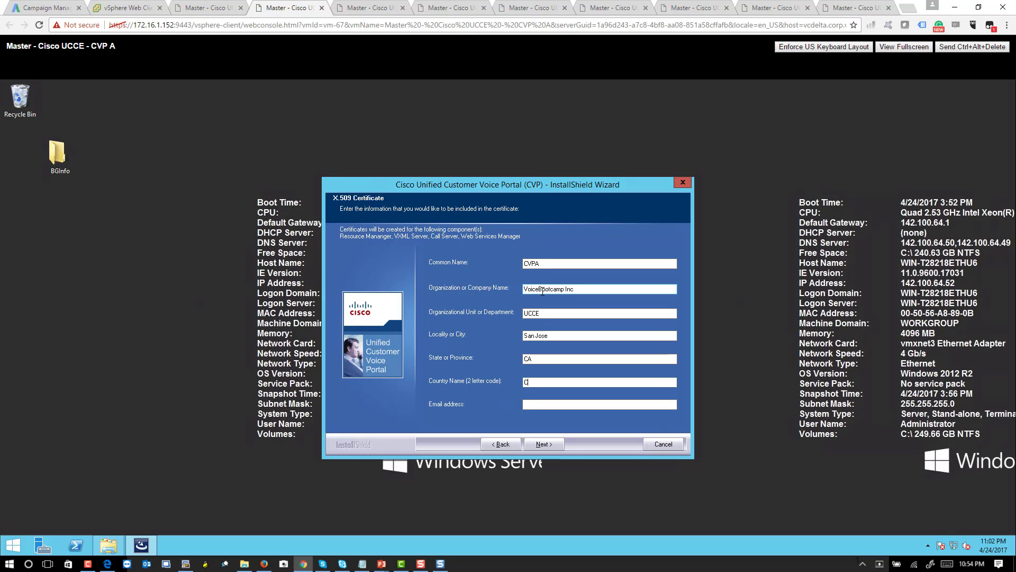
type("A")
key("Tab")
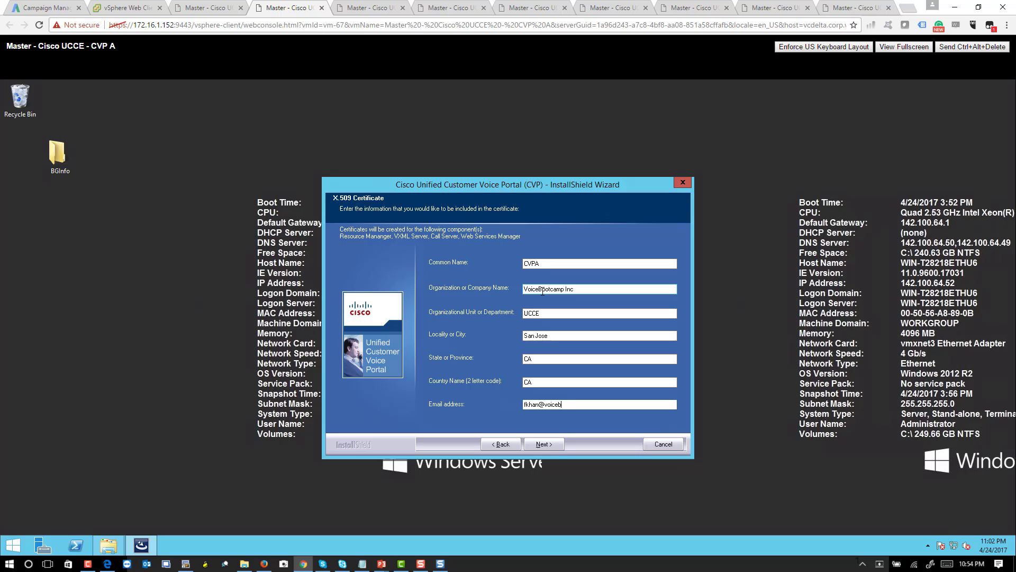
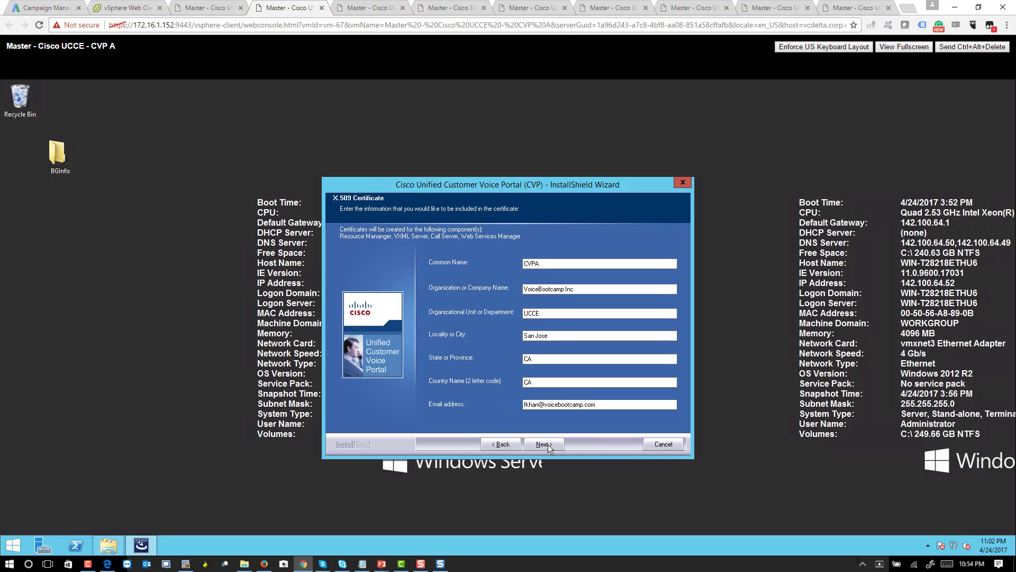
left_click(548, 443)
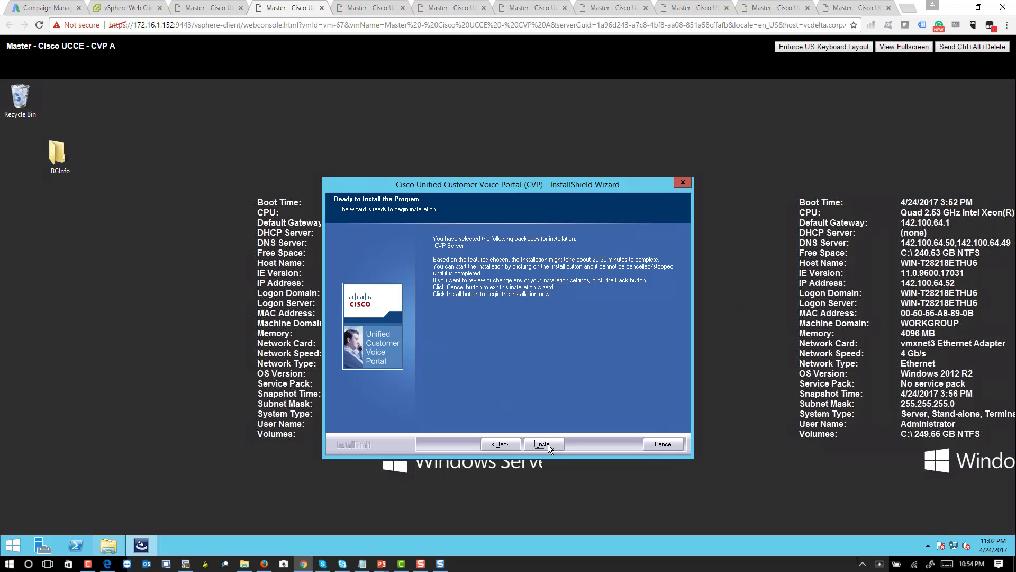
left_click(548, 444)
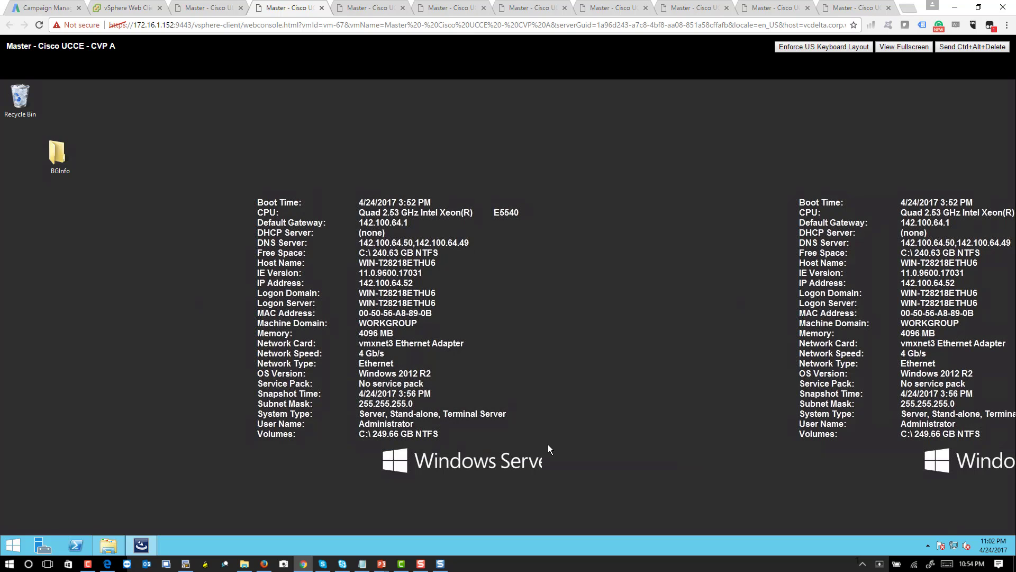
- On CVP B, accept the licence and keep CVP Server, U-Law encoding and default folders
left_click(183, 7)
left_click(506, 397)
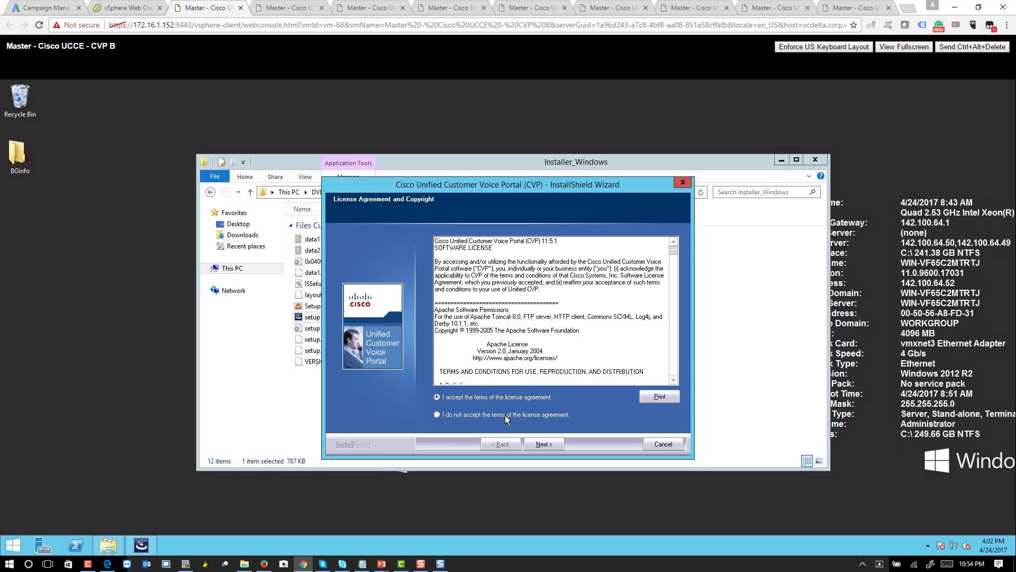
left_click(545, 444)
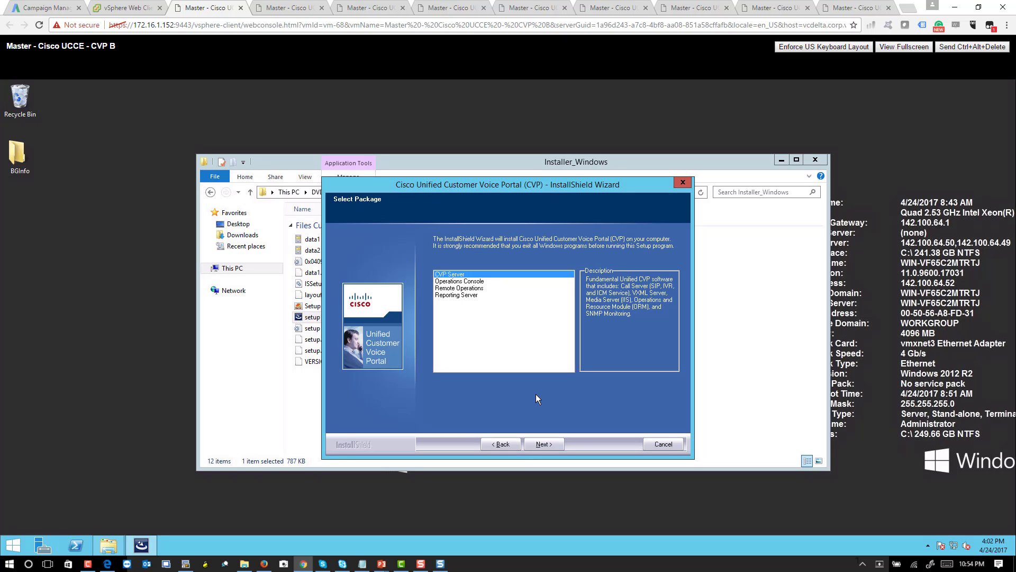
left_click(550, 443)
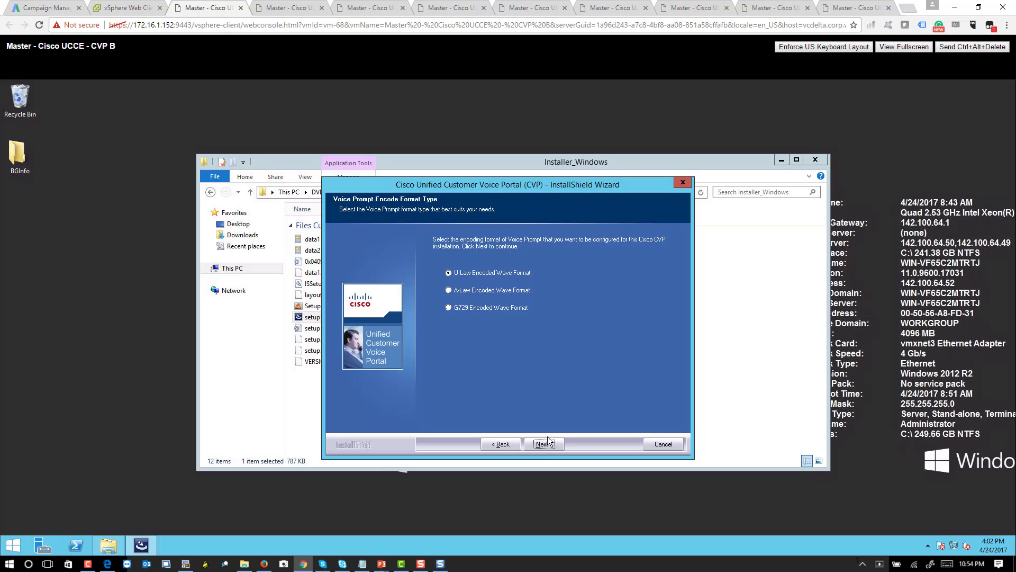
left_click(545, 449)
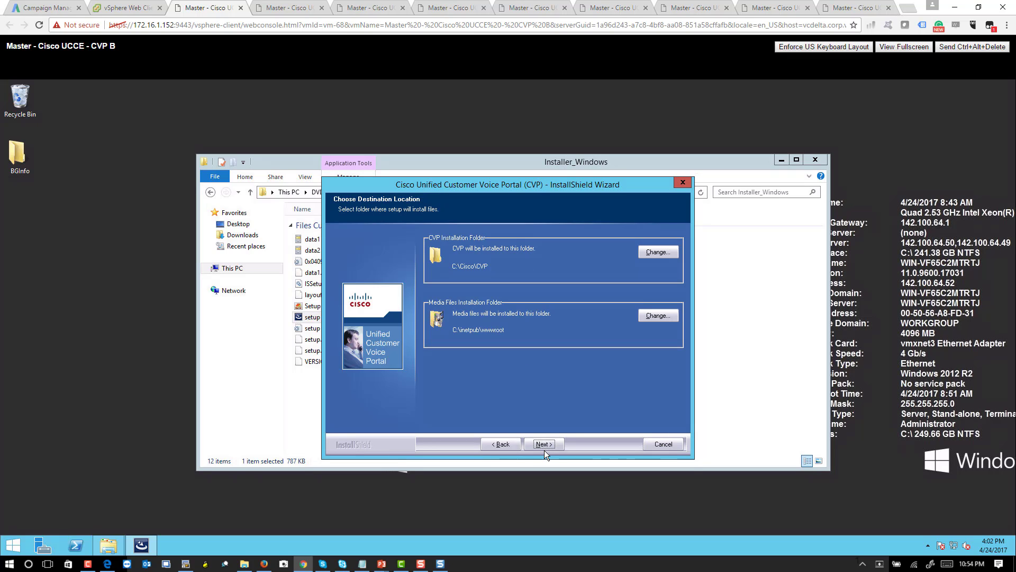
left_click(544, 449)
- Fill CVP B's certificate fields: VoiceBootcamp Inc, UCCE, San Jose, CA, and the e-mail address
left_click(538, 290)
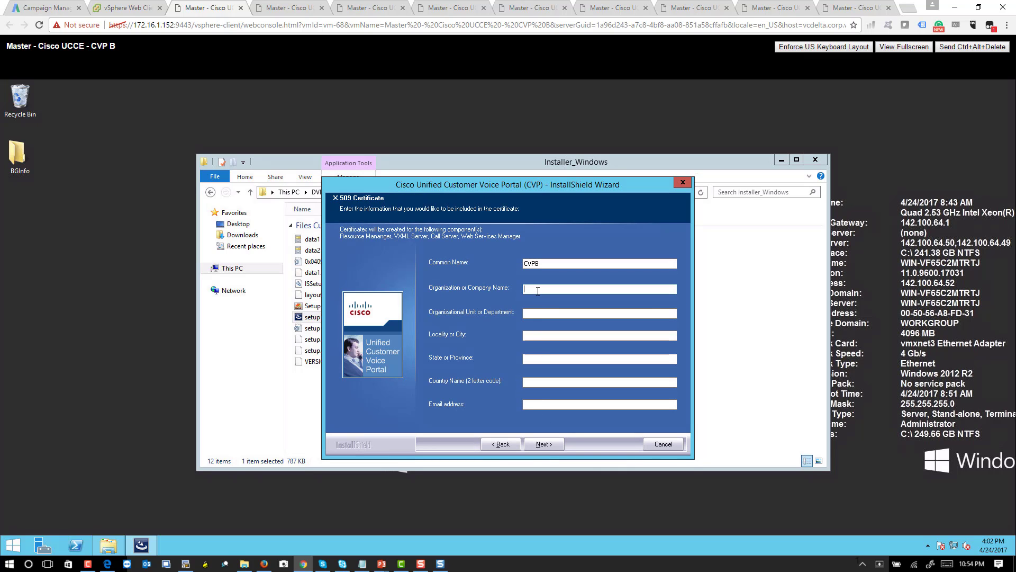
type("VoiceBootcamp Inc")
key("Tab")
type("UCCE")
key("Tab")
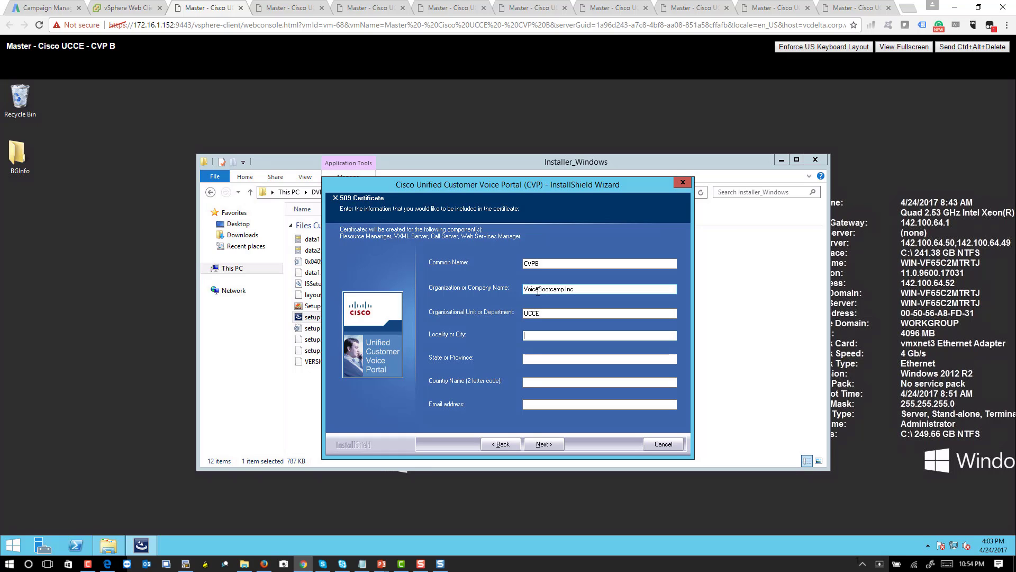
type("San Jose")
key("Tab")
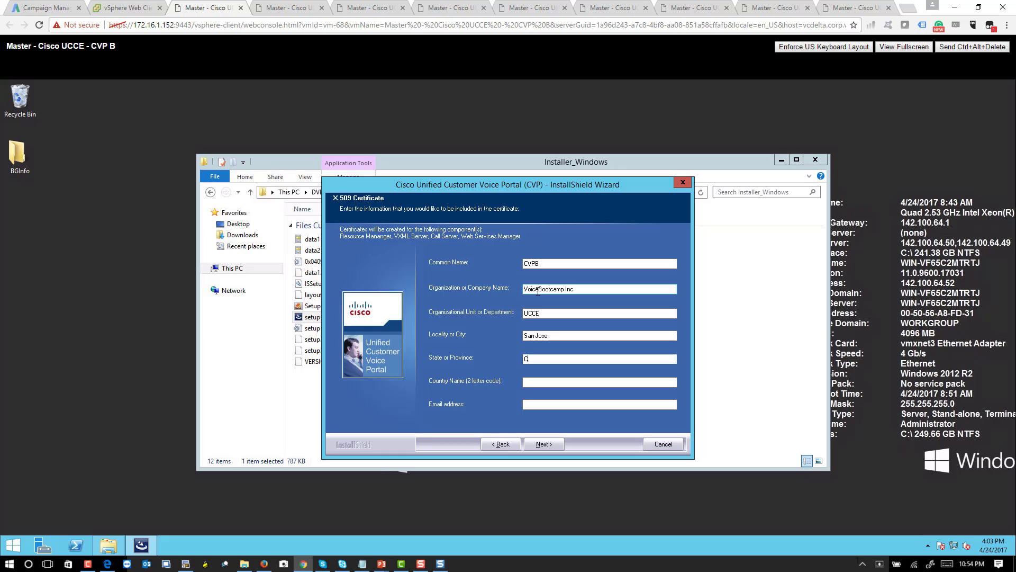
type("CA")
key("Tab")
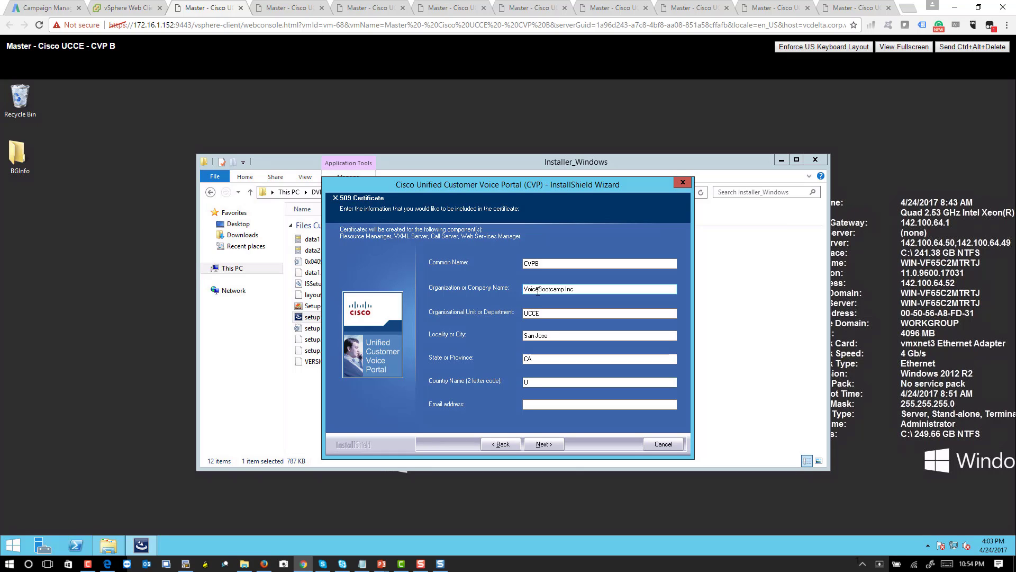
key("Tab")
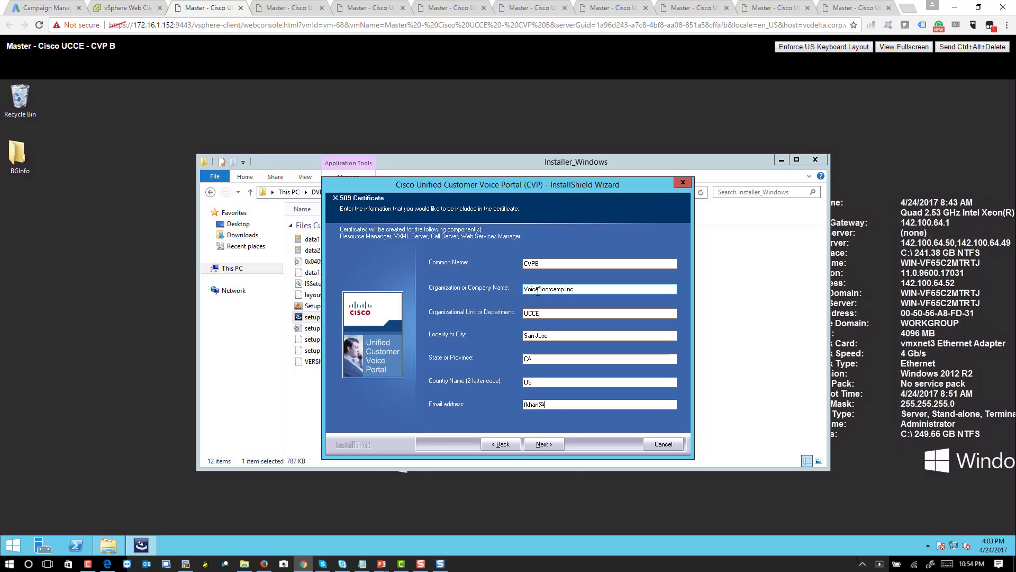
- Start the CVP Server installation on CVP B and hide Explorer to watch its progress
left_click(541, 445)
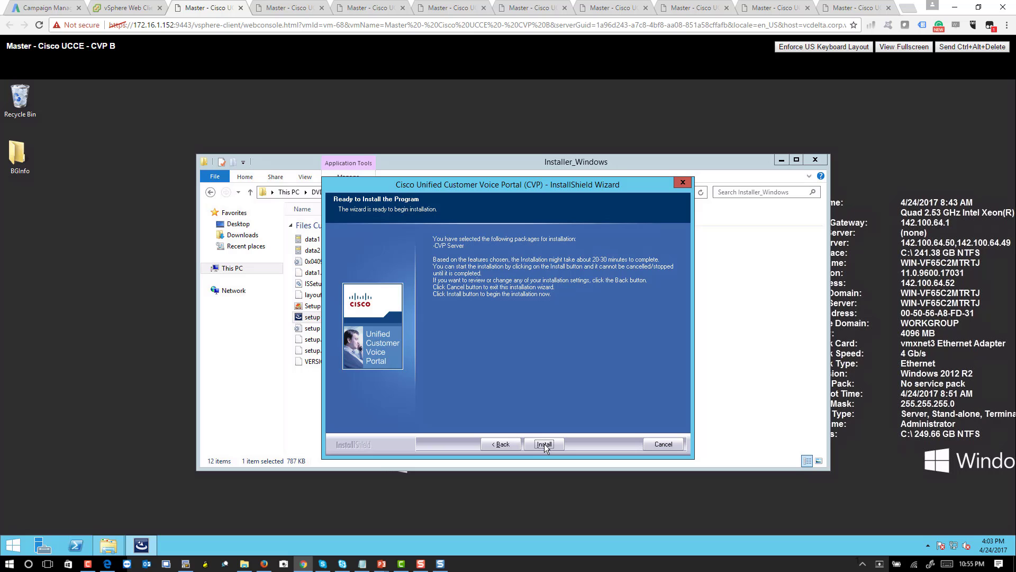
left_click(545, 443)
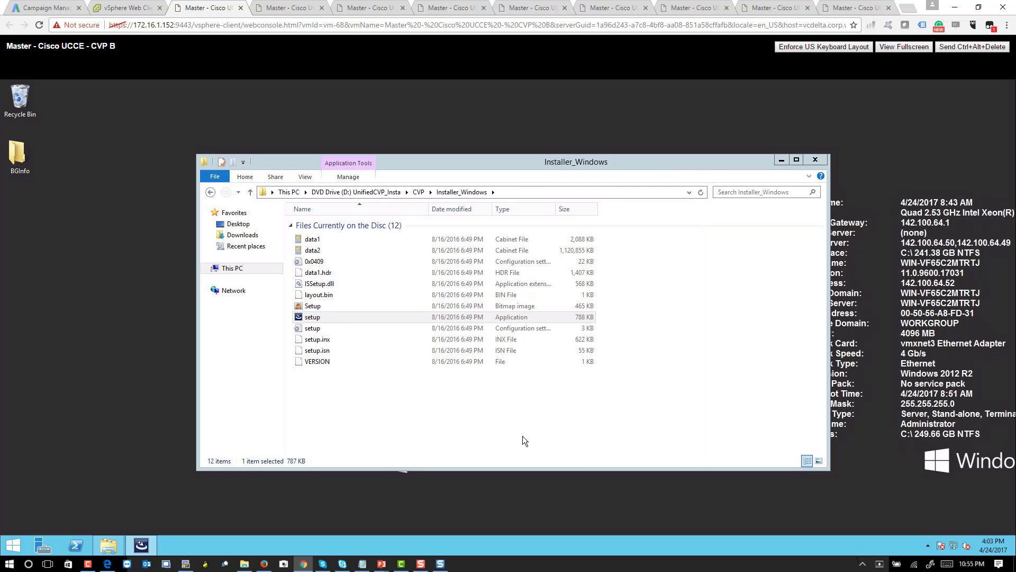
left_click(782, 159)
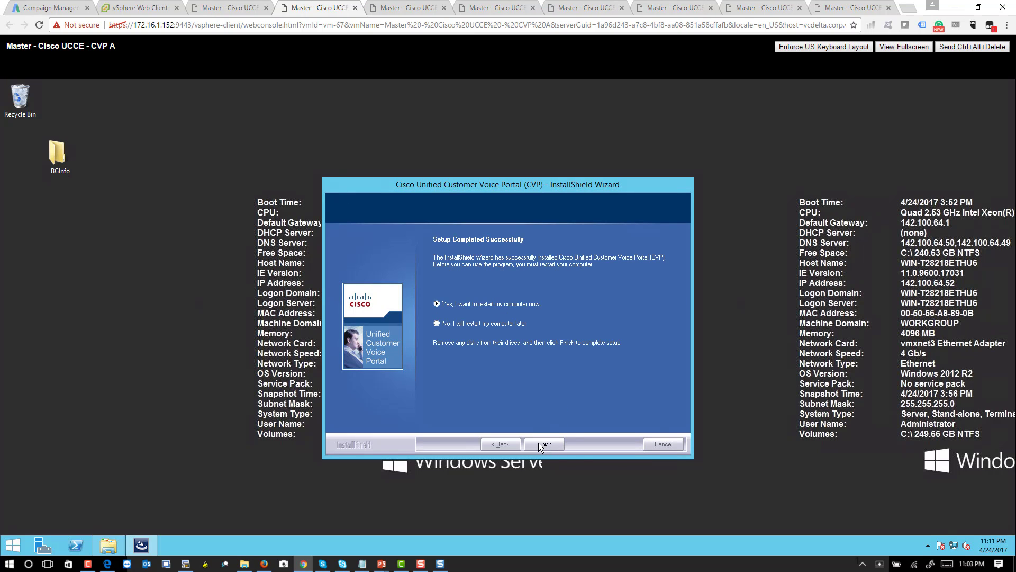
- Finish setup with a restart on both CVP A and CVP B, ending on CVP A's console
left_click(540, 446)
left_click(408, 8)
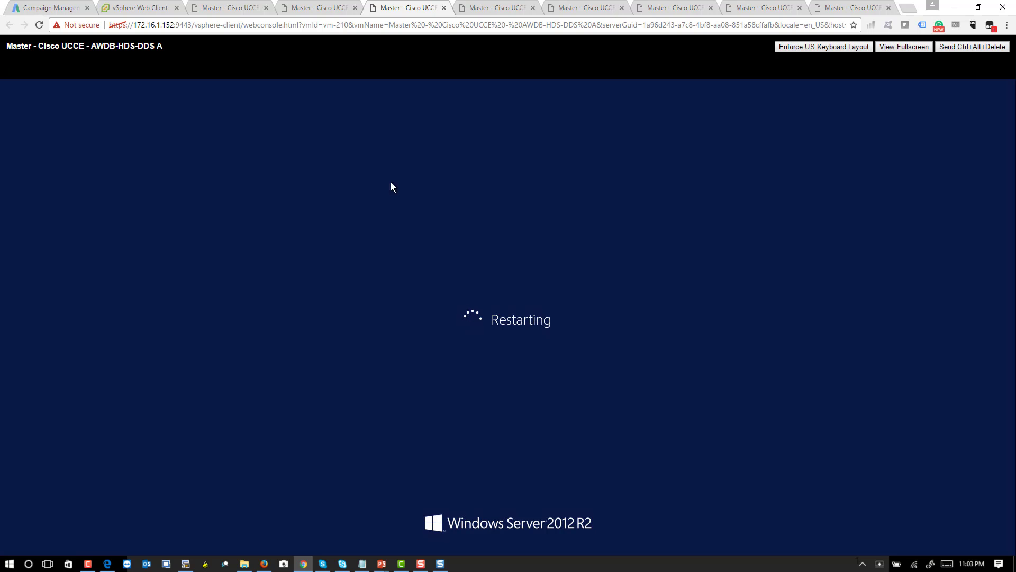
left_click(315, 10)
left_click(243, 9)
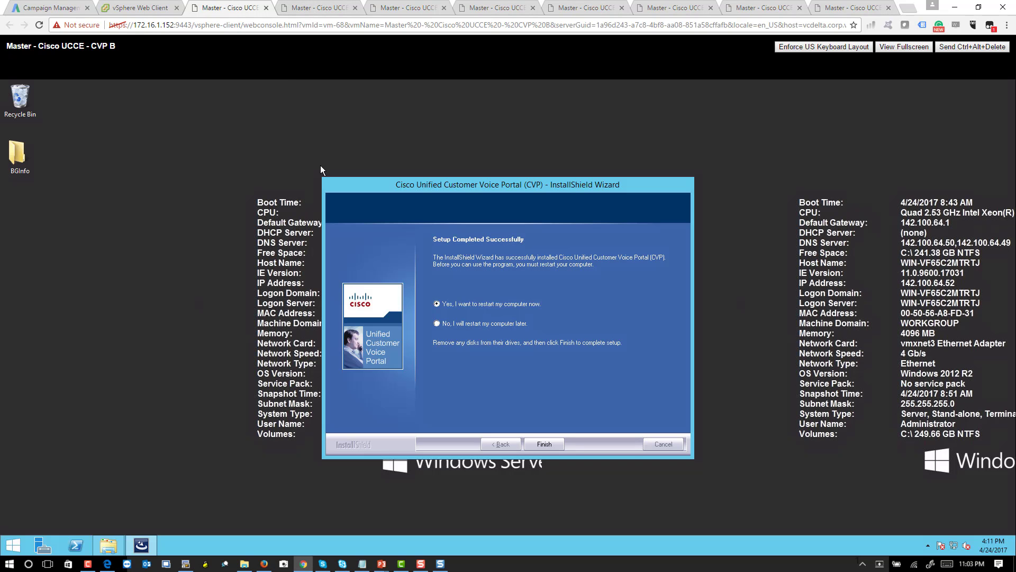
left_click(535, 445)
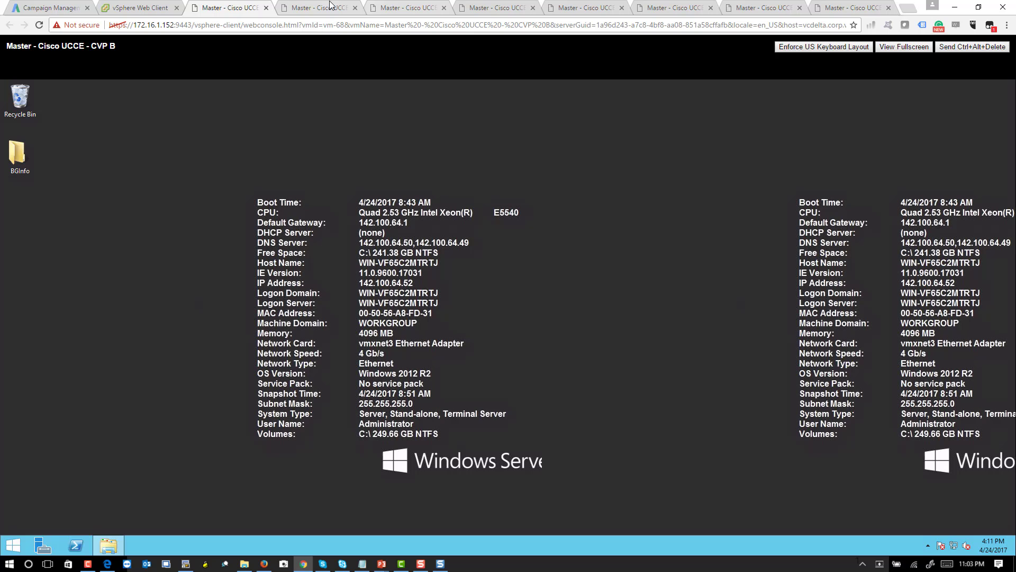
left_click(327, 8)
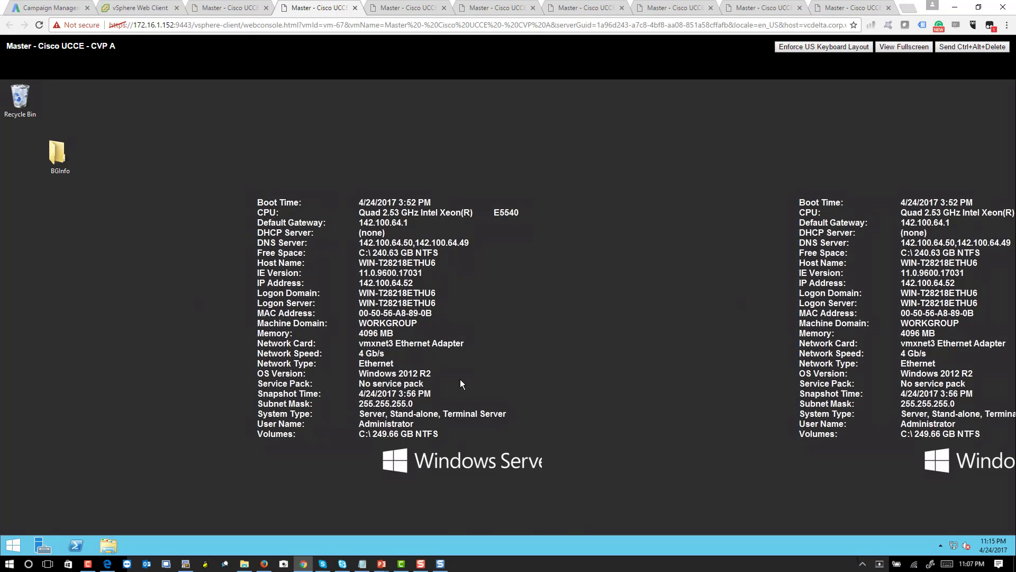
- On CVP A, open Administrative Tools from Start and launch Services
left_click(9, 544)
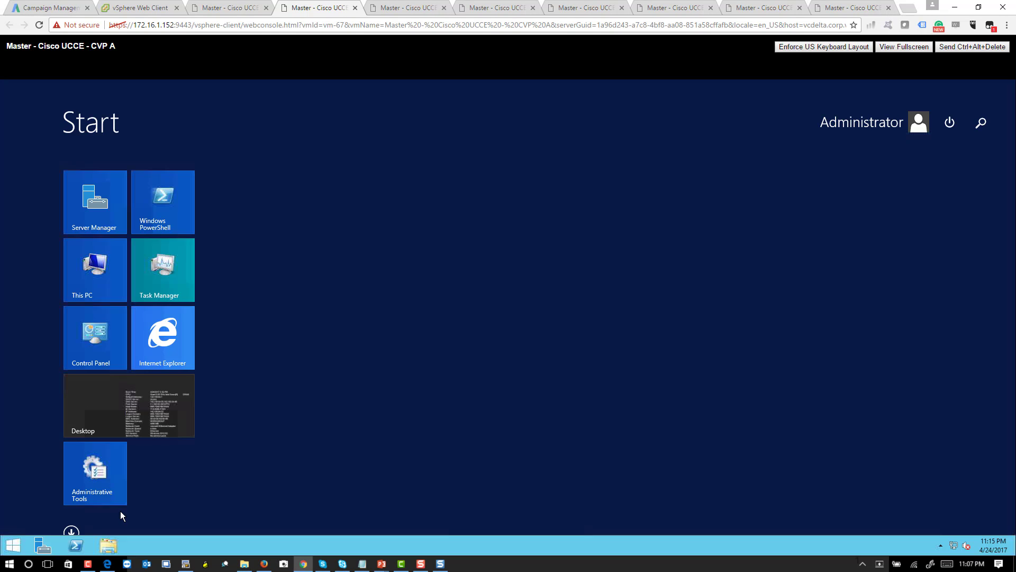
left_click(95, 481)
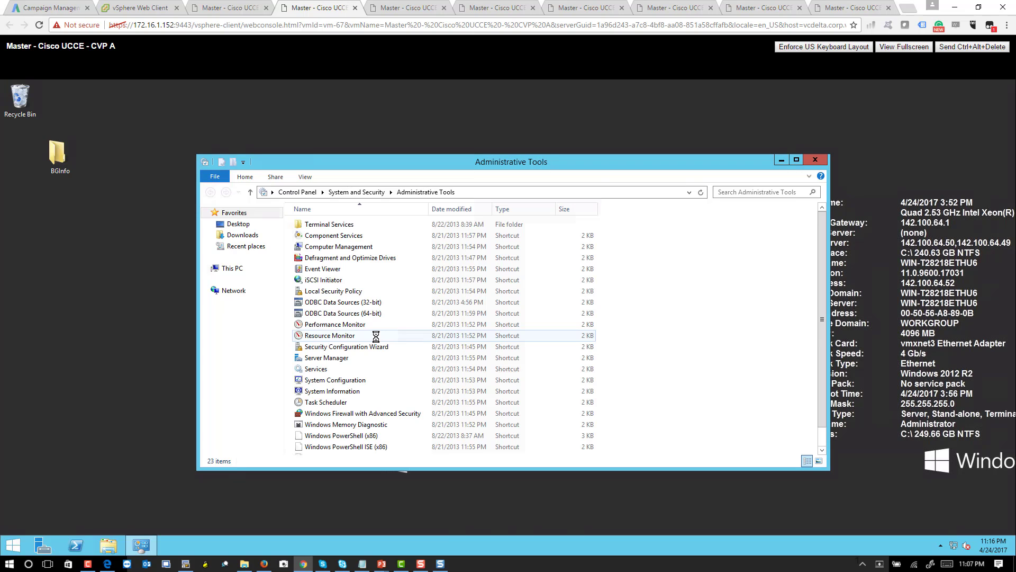
left_click(318, 369)
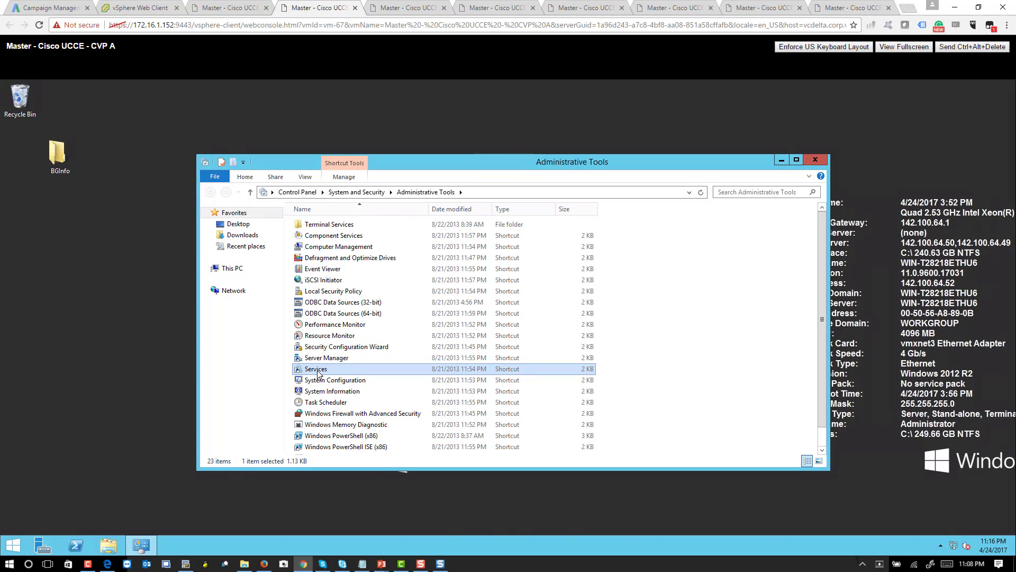
double_click(318, 372)
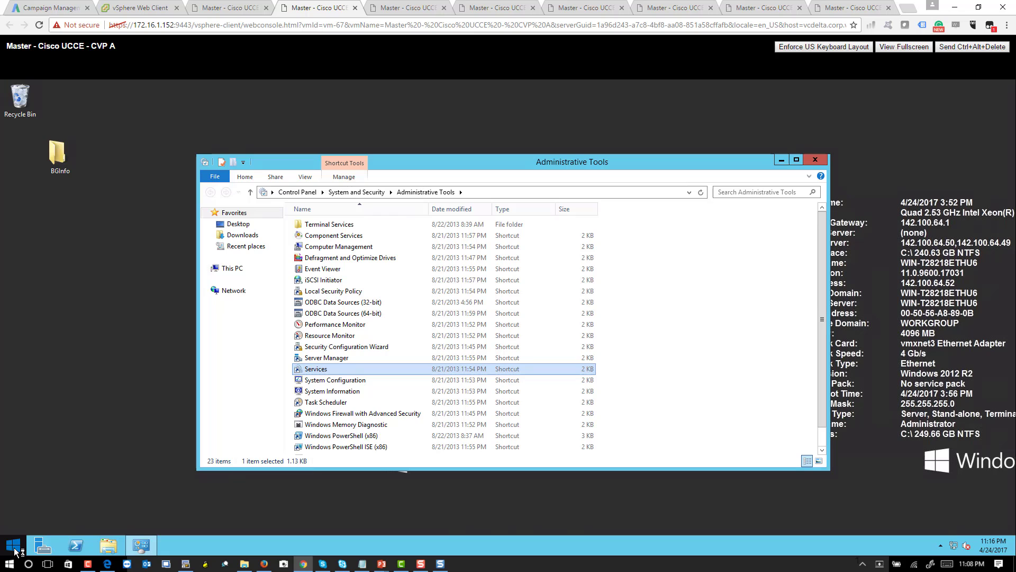
- On the CVP B console, close Server Manager and open the Administrative Tools folder from Start
left_click(243, 7)
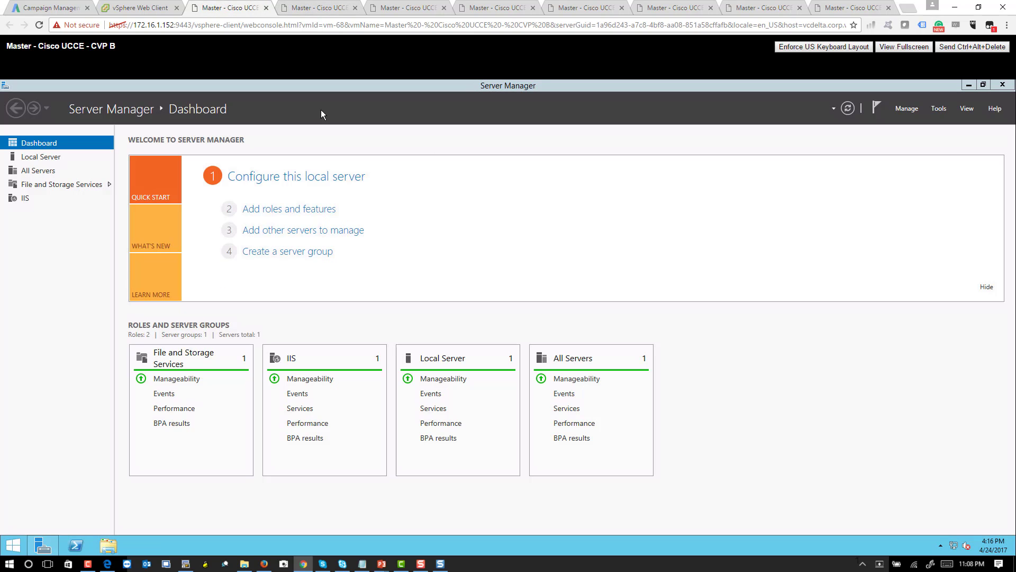
left_click(1003, 86)
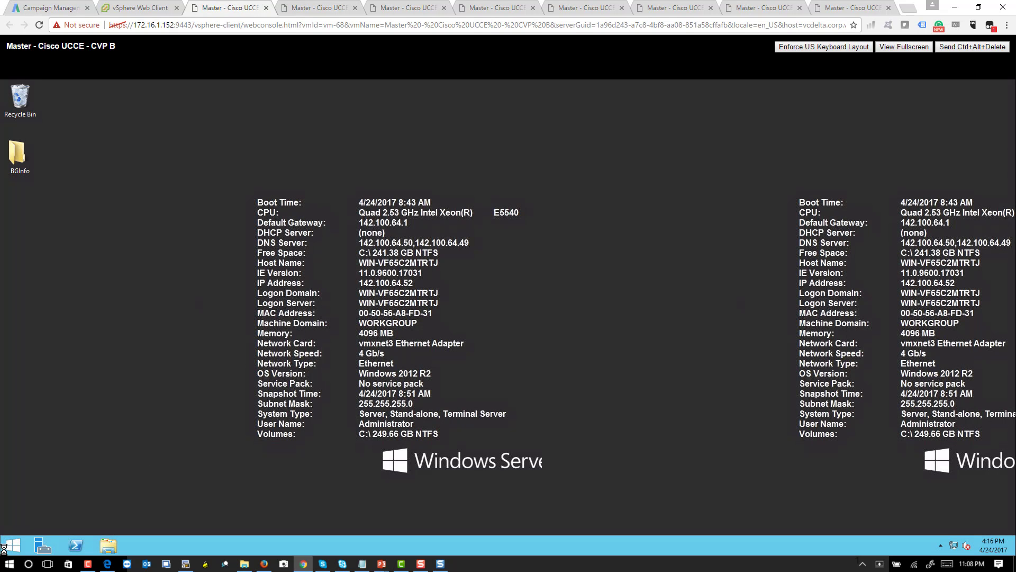
left_click(11, 546)
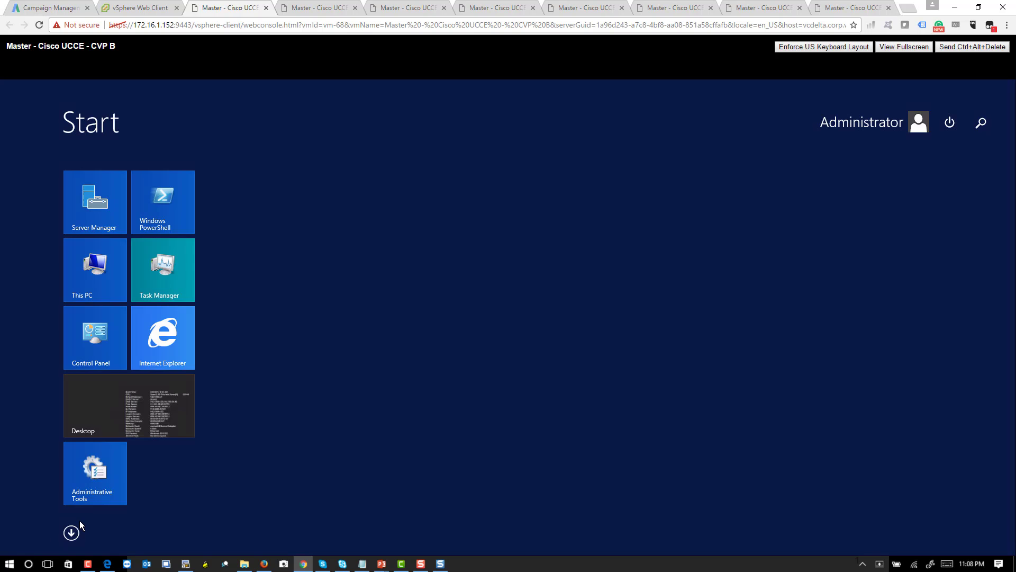
left_click(90, 495)
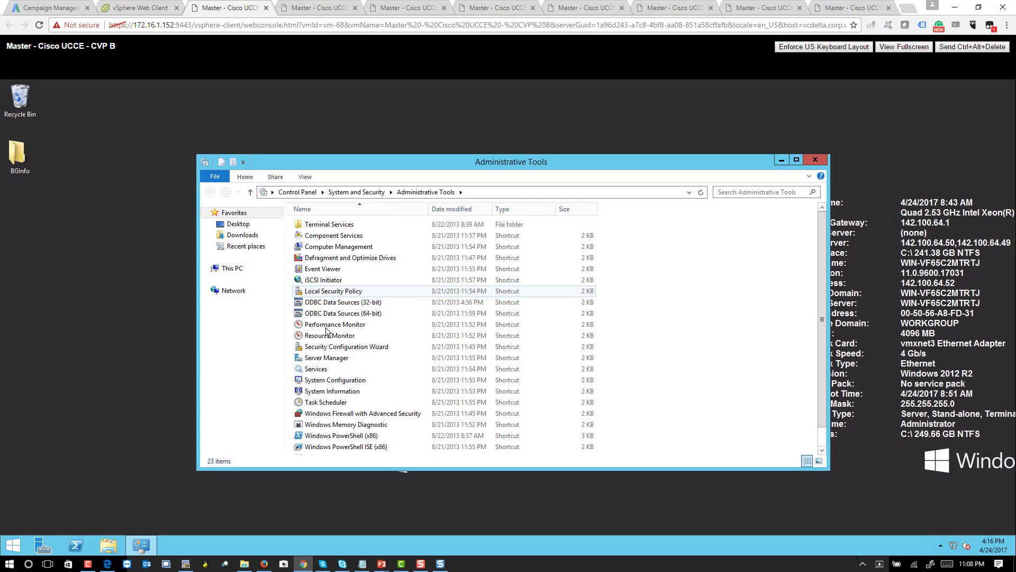
- On CVP A, check each Cisco CVP service from CallServer onward, then show the full Apps list
left_click(317, 6)
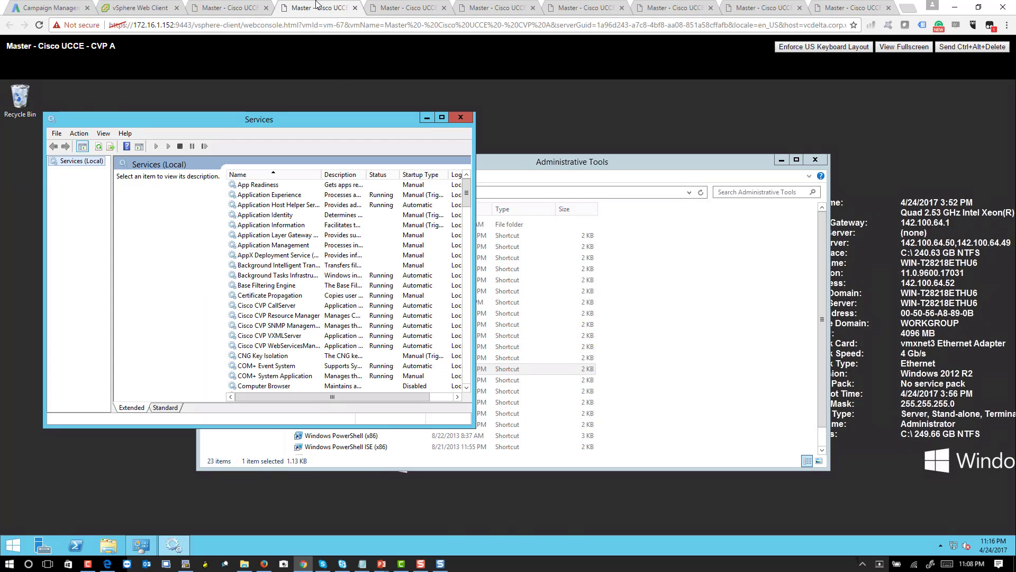
left_click(292, 308)
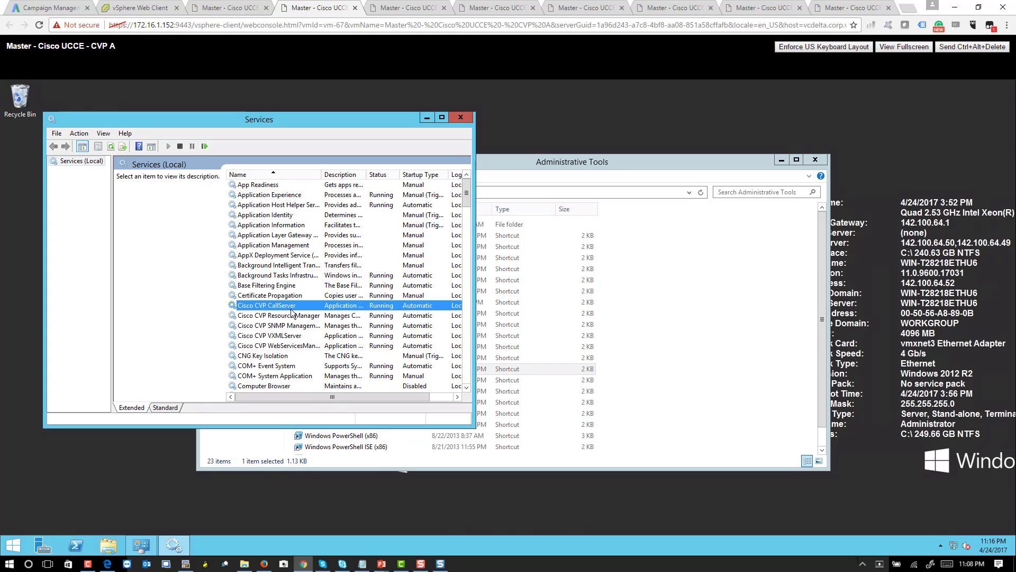
key("Down")
key("Down")
key("Down")
key("Down")
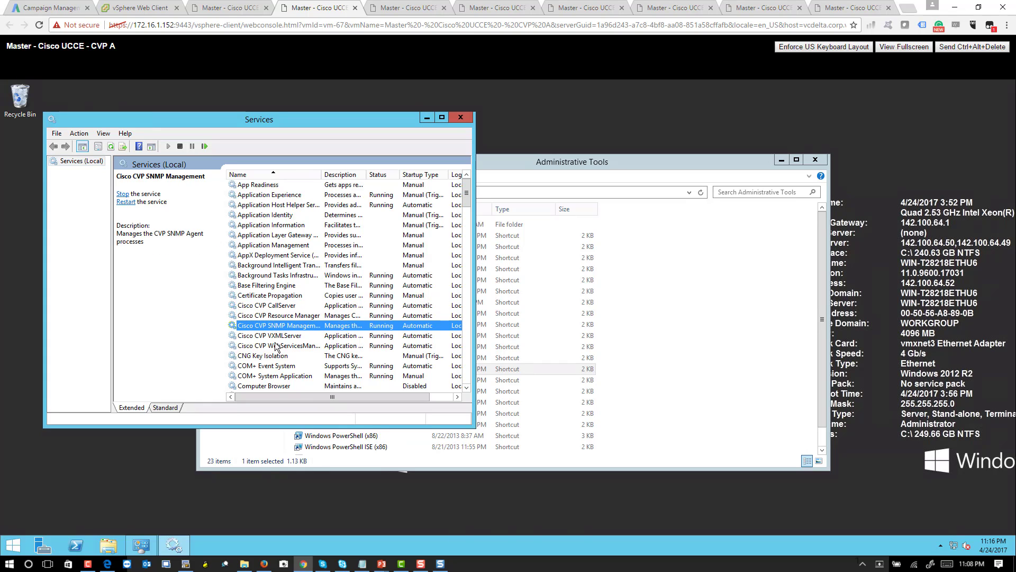
left_click(2, 553)
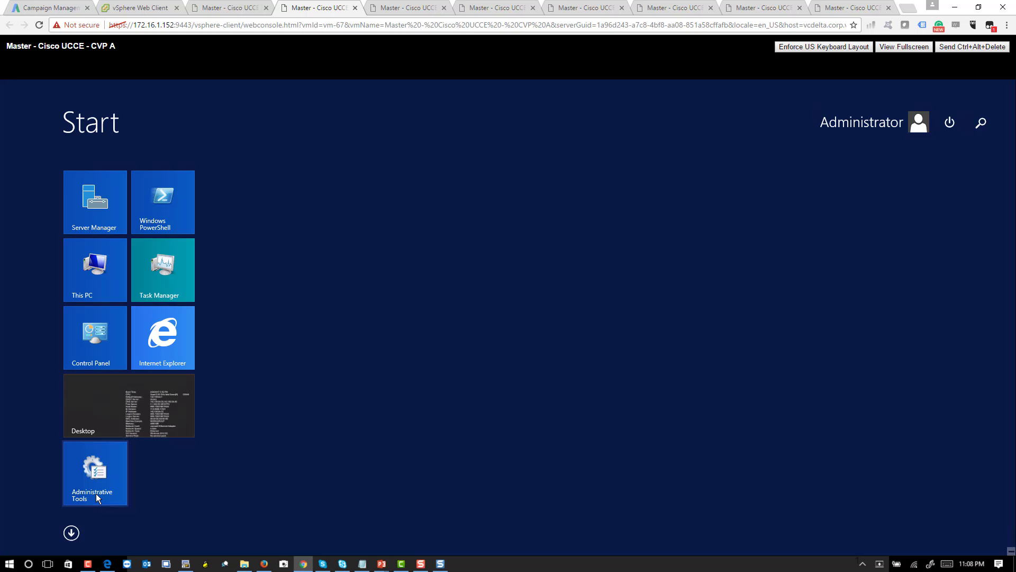
left_click(70, 528)
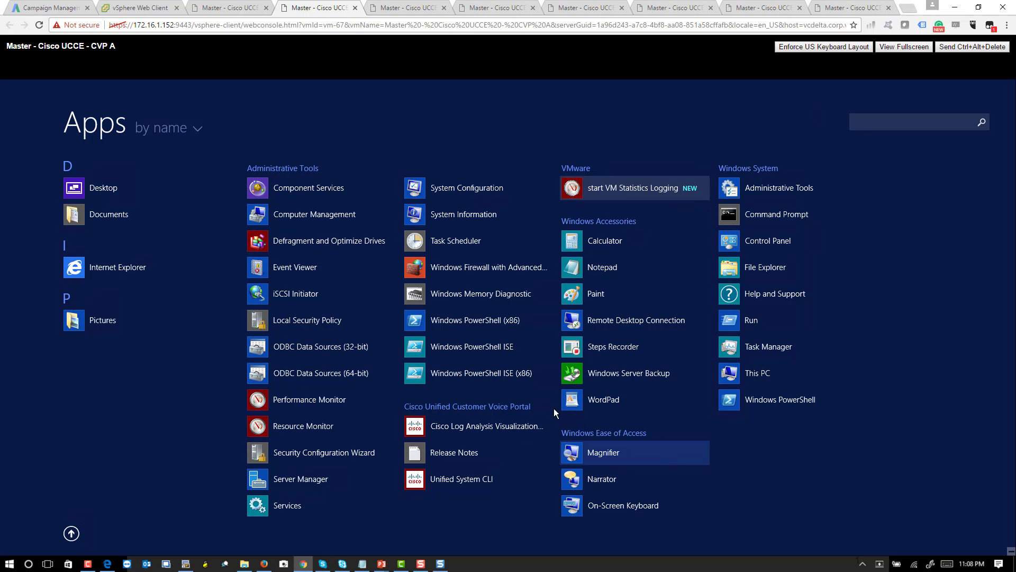
- On CVP B, step through the Cisco CVP services from CallServer to confirm they are Running
left_click(226, 12)
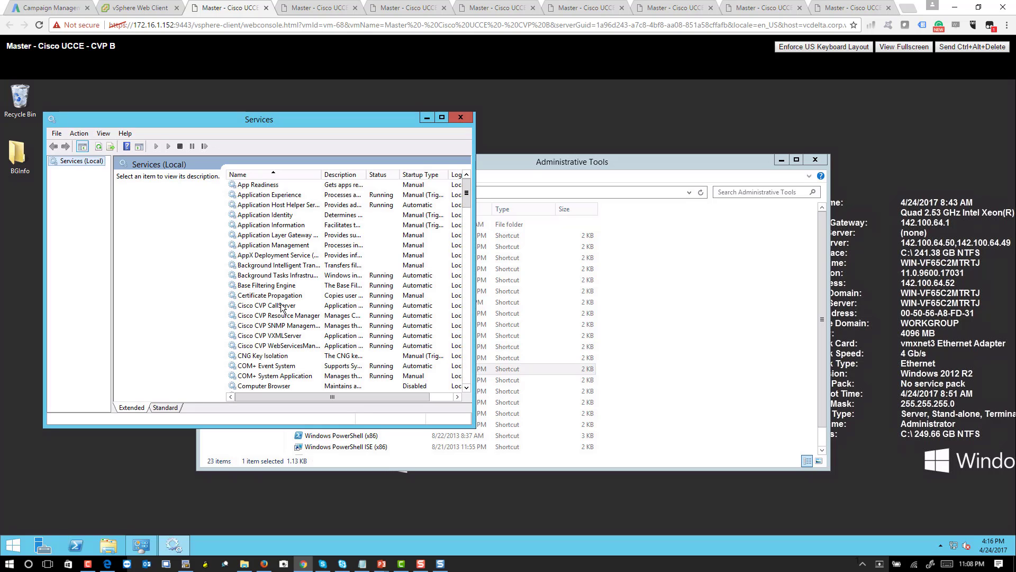
left_click(281, 306)
key("Down")
key("Down")
key("Down")
key("Down")
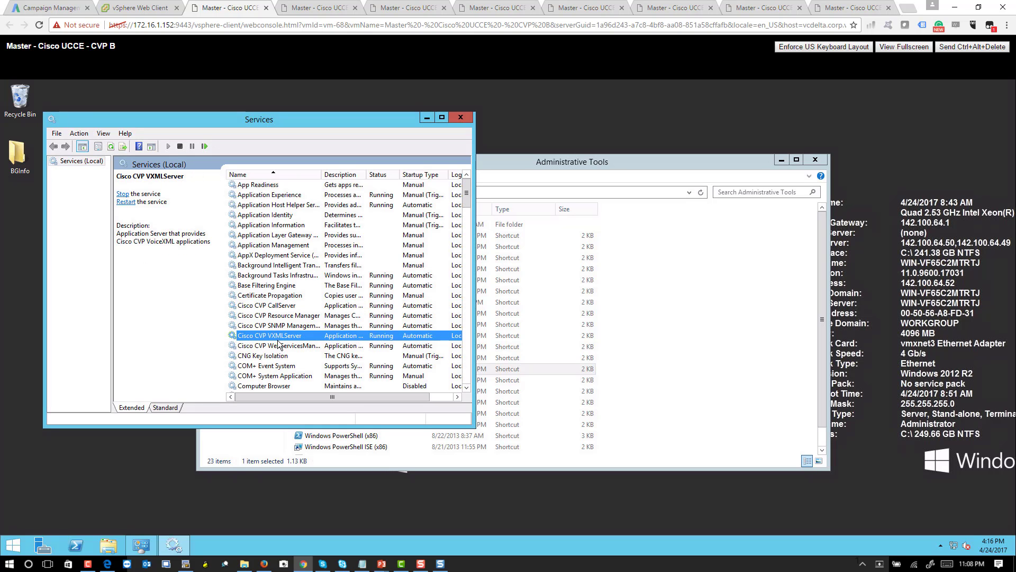